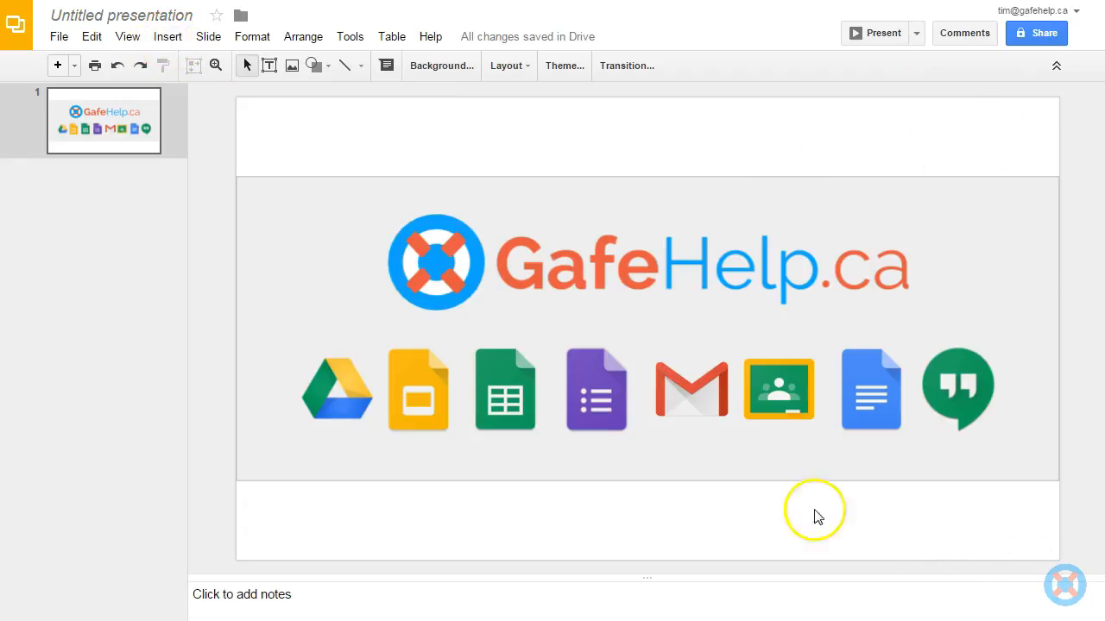
- Add an animation to the GafeHelp.ca logo image and set its effect to Zoom in
{"action": "left_click", "coordinate": [168, 37]}
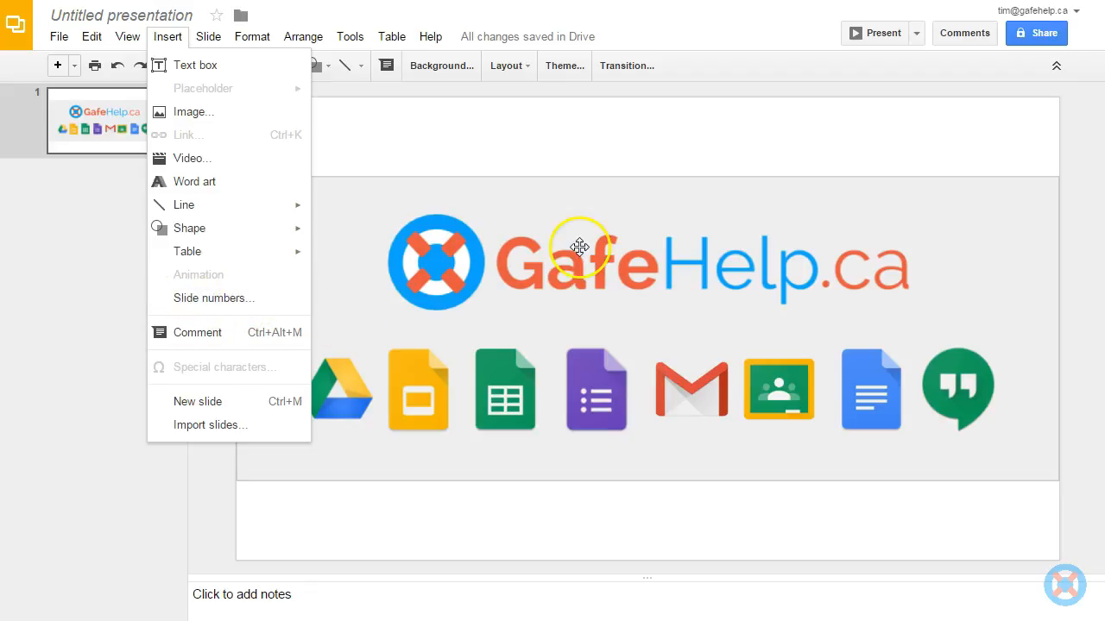
{"action": "left_click", "coordinate": [504, 269]}
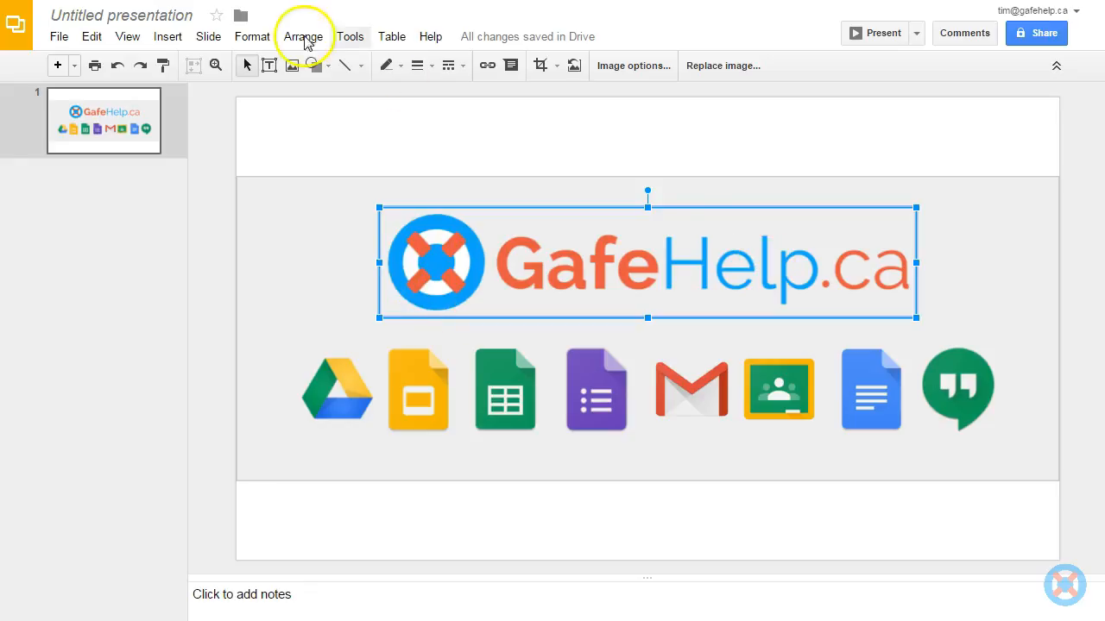
{"action": "left_click", "coordinate": [169, 38]}
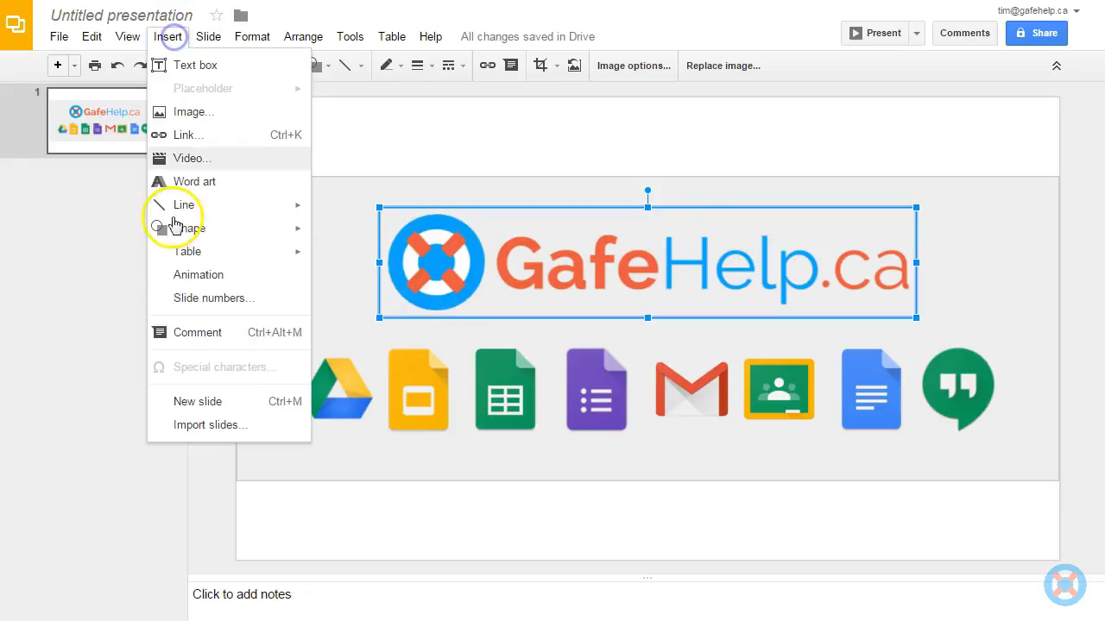
{"action": "left_click", "coordinate": [206, 276]}
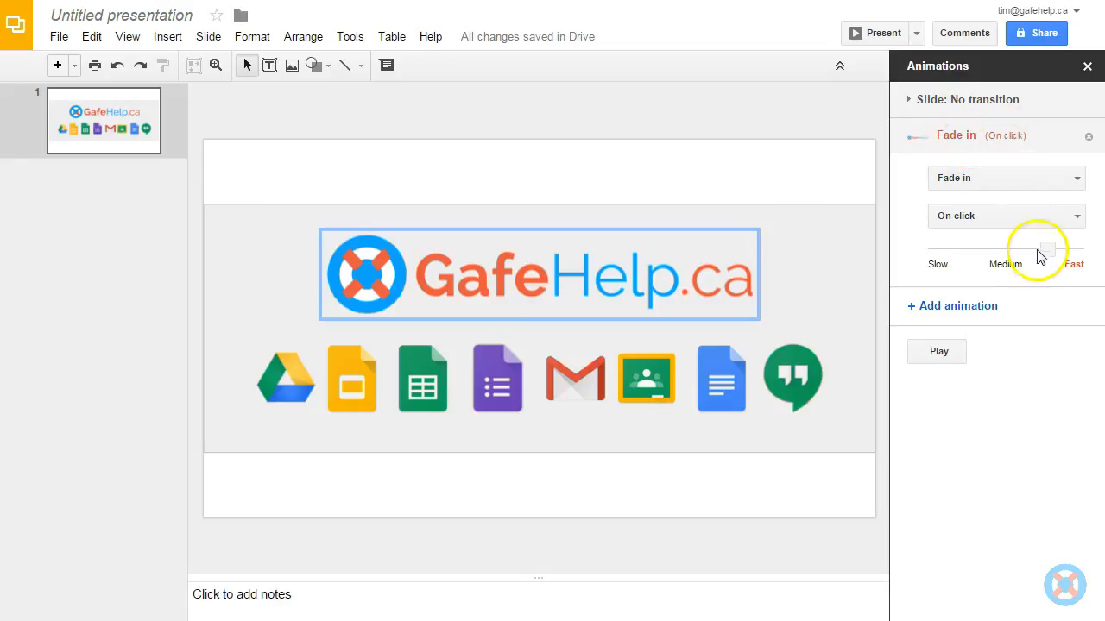
{"action": "left_click", "coordinate": [1042, 183]}
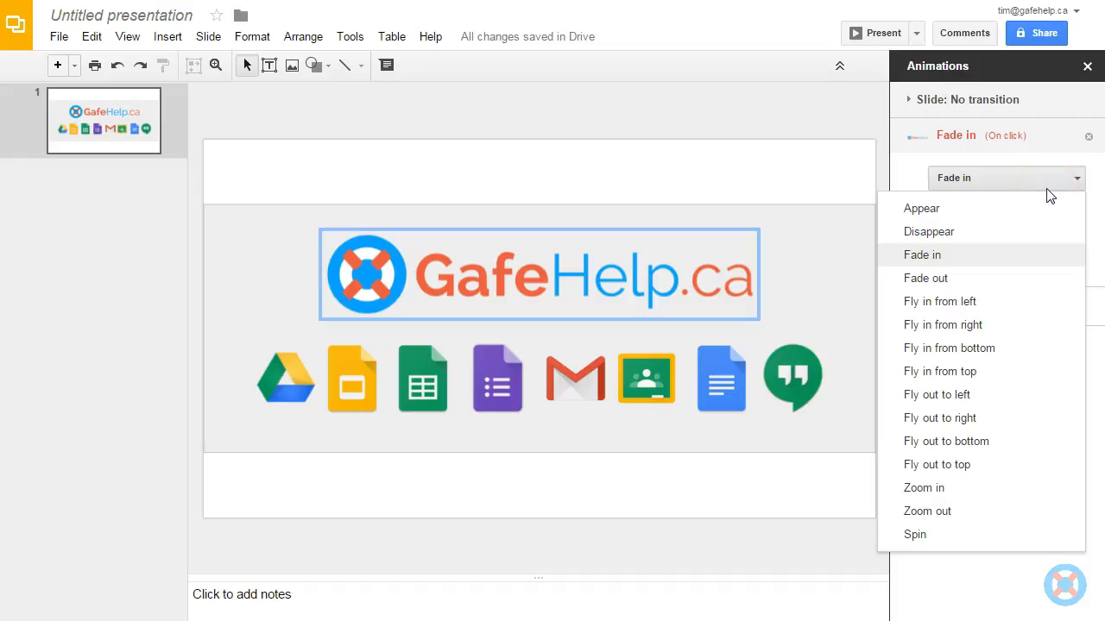
{"action": "left_click", "coordinate": [955, 491]}
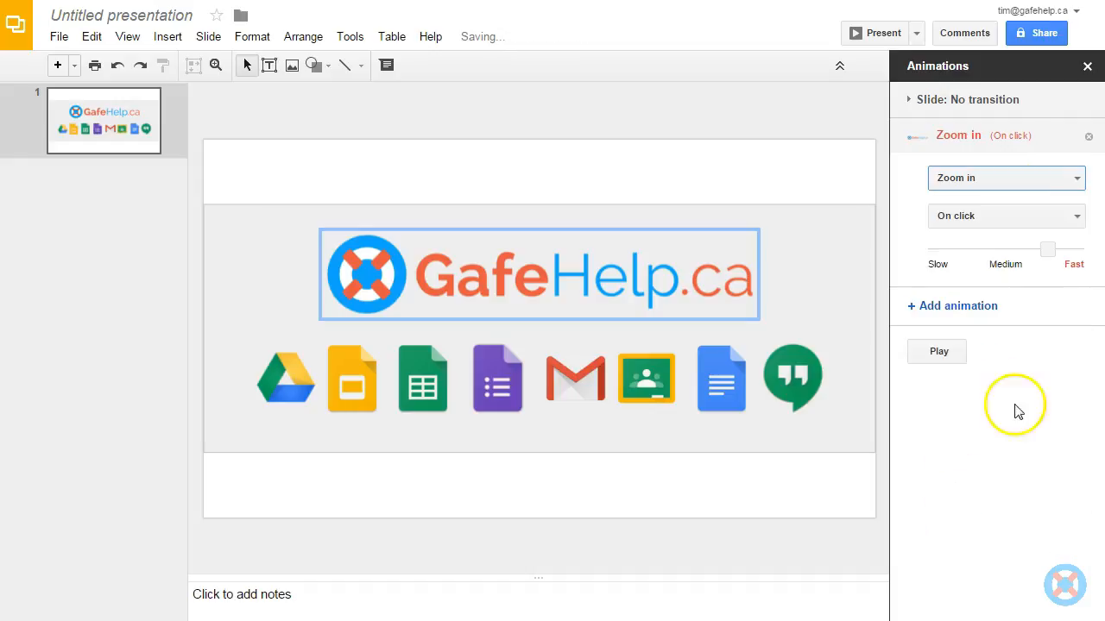
- Review the start options for the logo's Zoom in animation, fine-tune its speed near Fast, and preview it
{"action": "left_click", "coordinate": [1049, 221]}
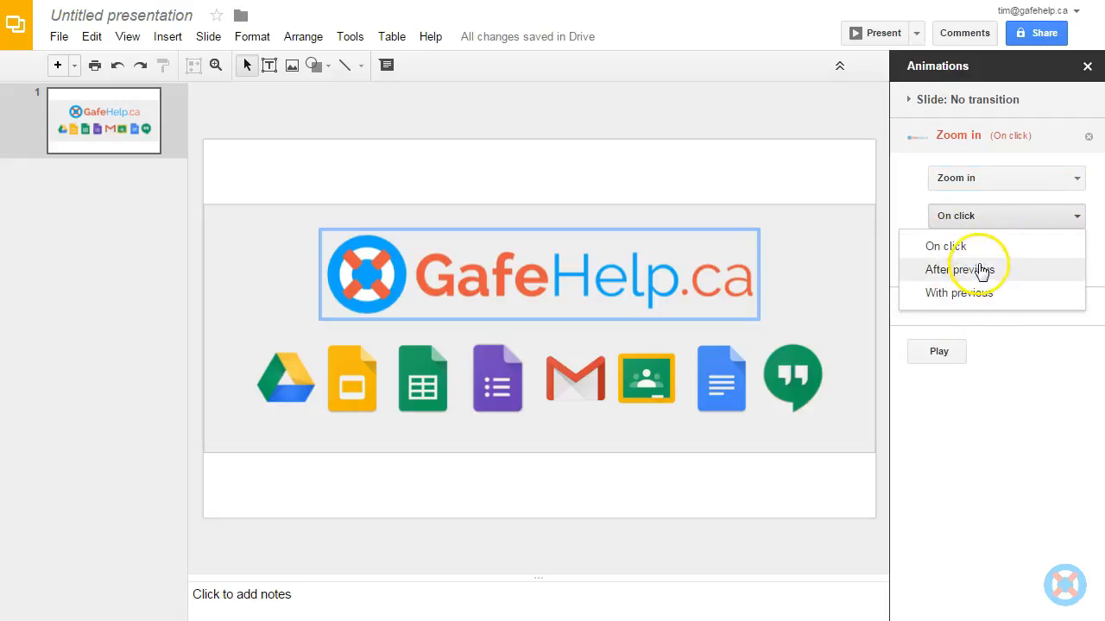
{"action": "left_click", "coordinate": [916, 216]}
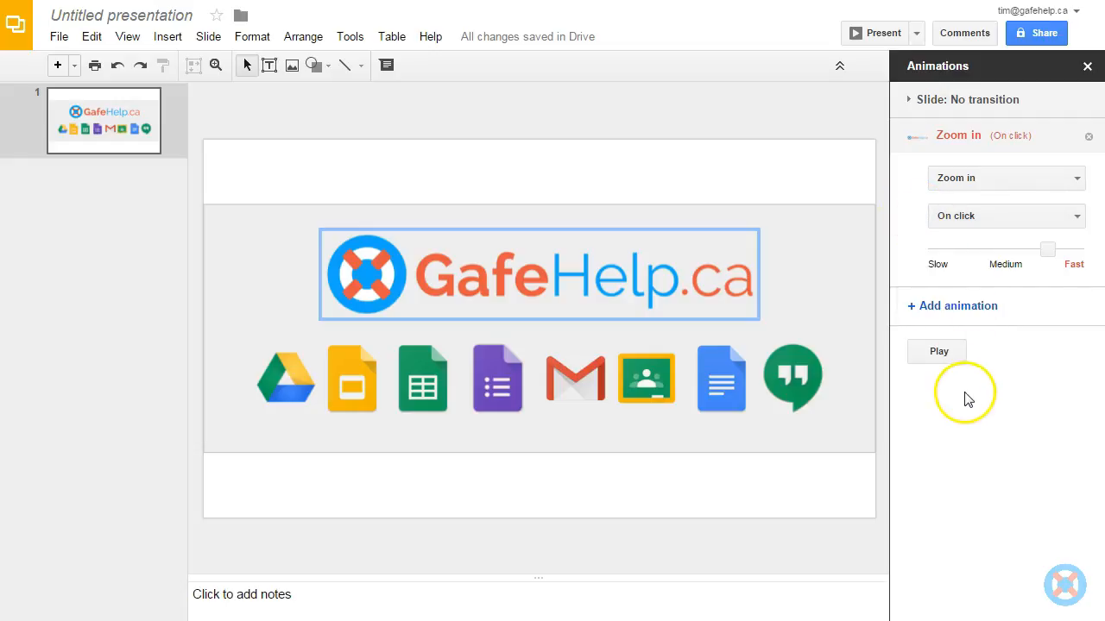
{"action": "mouse_move", "coordinate": [1048, 251]}
{"action": "left_mouse_down"}
{"action": "mouse_move", "coordinate": [1028, 251]}
{"action": "mouse_move", "coordinate": [1043, 251]}
{"action": "left_mouse_up"}
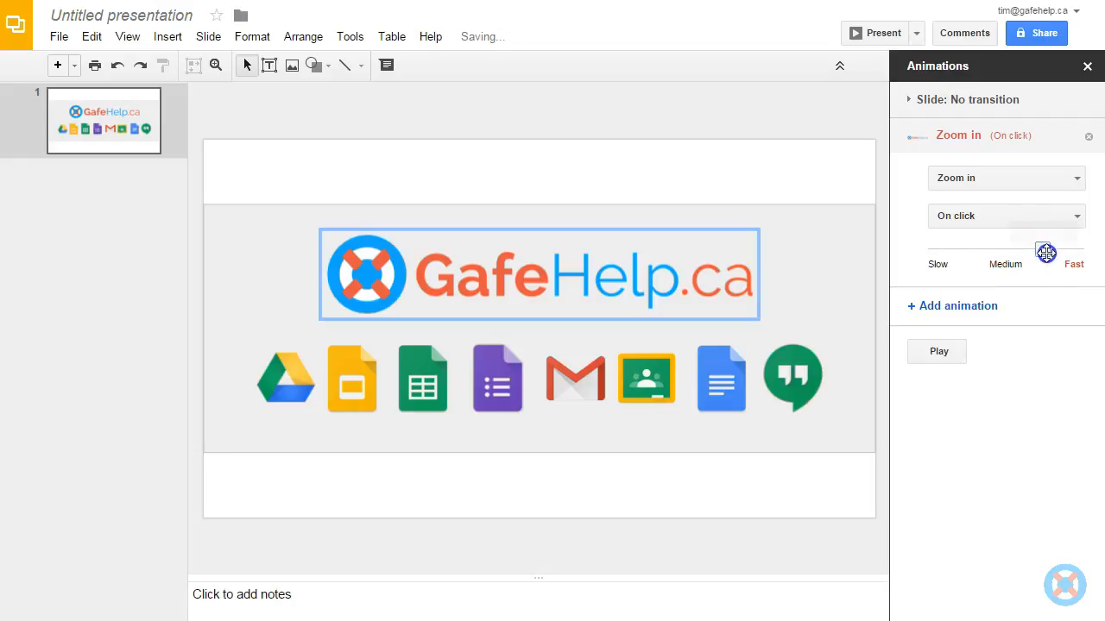
{"action": "left_click", "coordinate": [944, 354]}
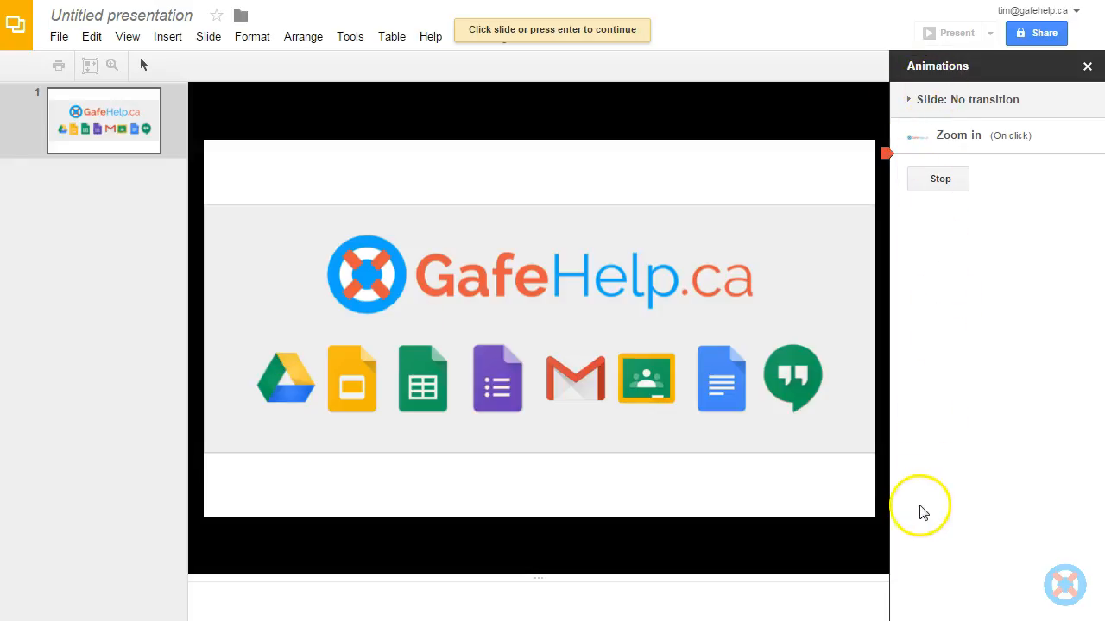
- Add Fade in animations starting on click to the Drive, Slides and Sheets icons, in that order
{"action": "left_click", "coordinate": [284, 402]}
{"action": "left_click", "coordinate": [290, 396]}
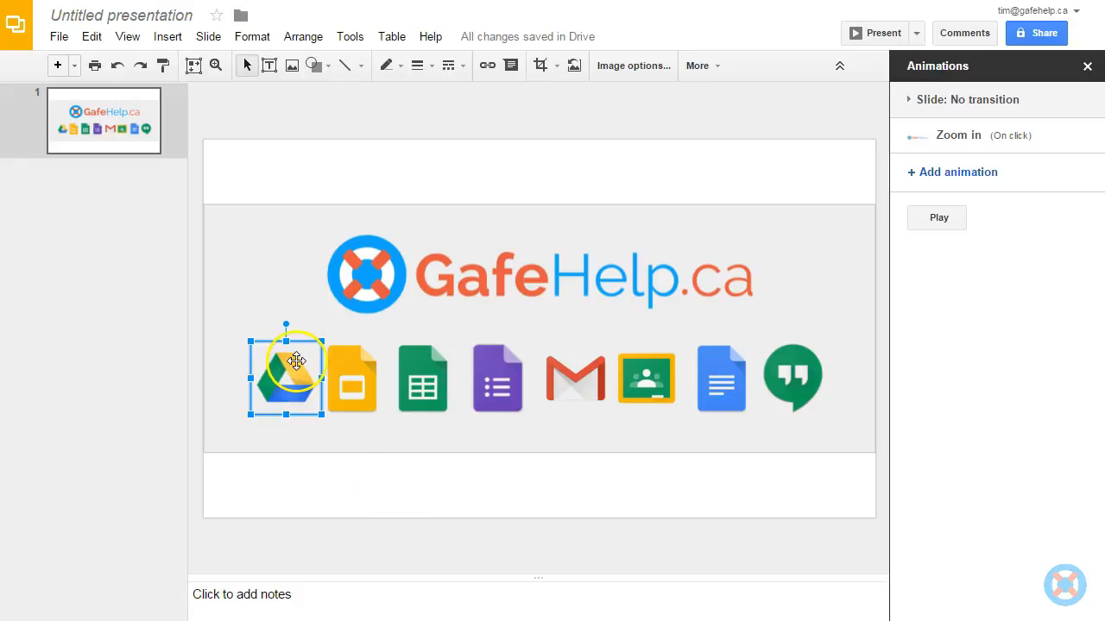
{"action": "left_click", "coordinate": [980, 172]}
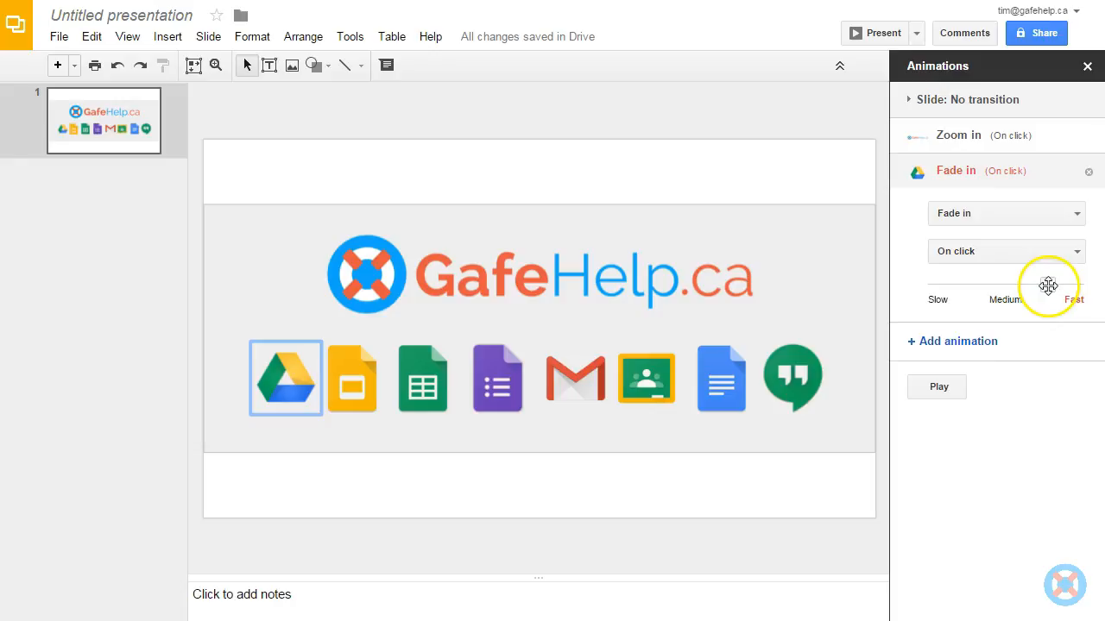
{"action": "left_click_drag", "start_coordinate": [1047, 286], "coordinate": [1049, 285]}
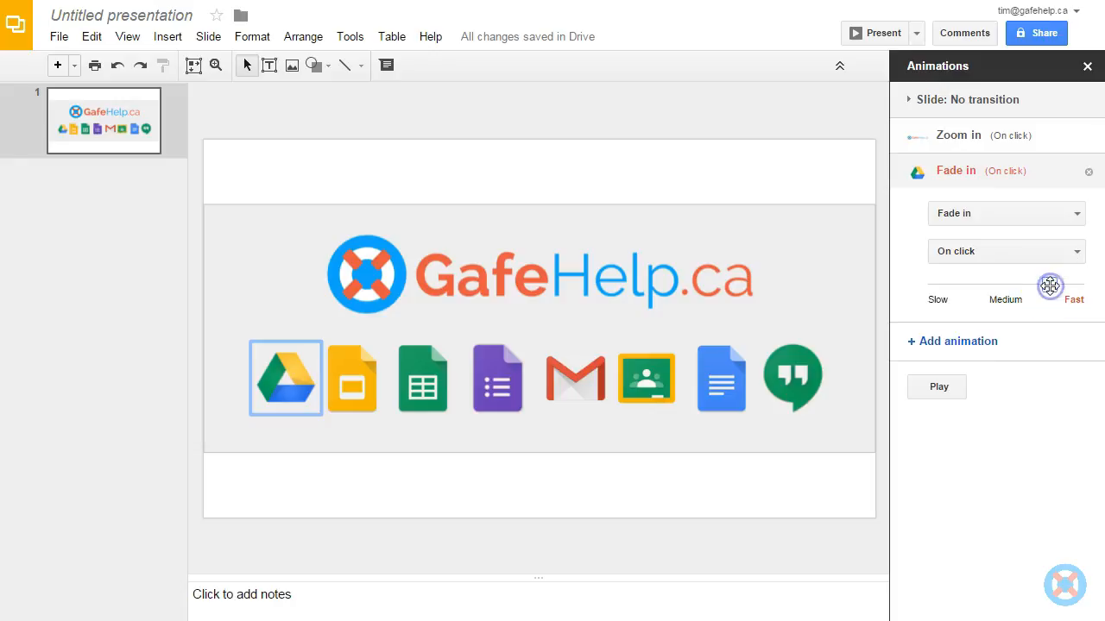
{"action": "left_click", "coordinate": [352, 373]}
{"action": "left_click", "coordinate": [949, 209]}
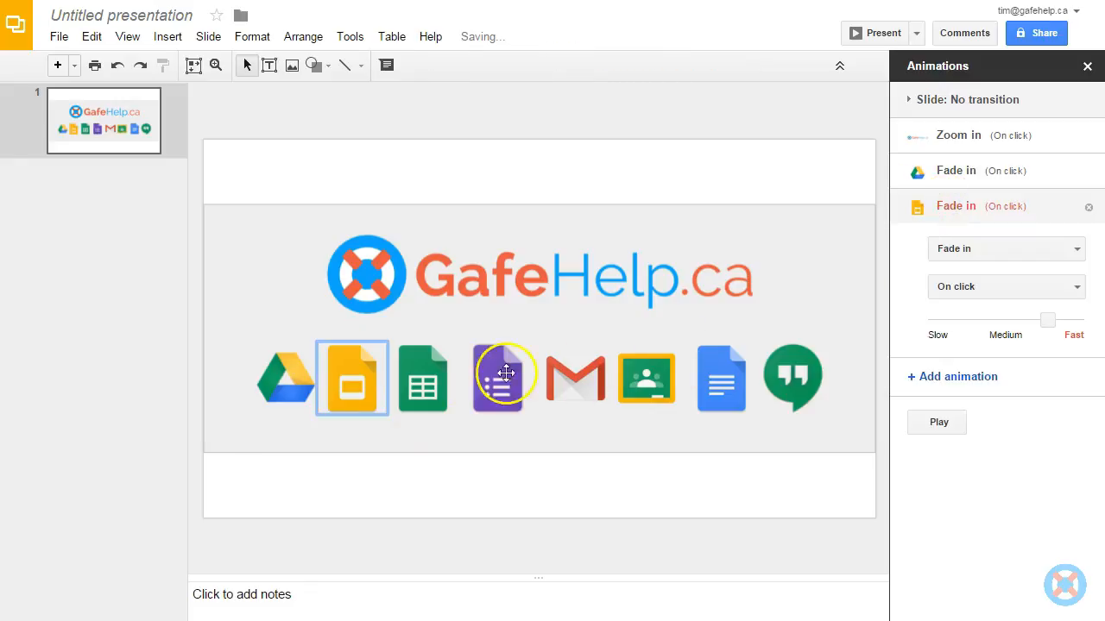
{"action": "left_click", "coordinate": [424, 379]}
{"action": "left_click", "coordinate": [949, 243]}
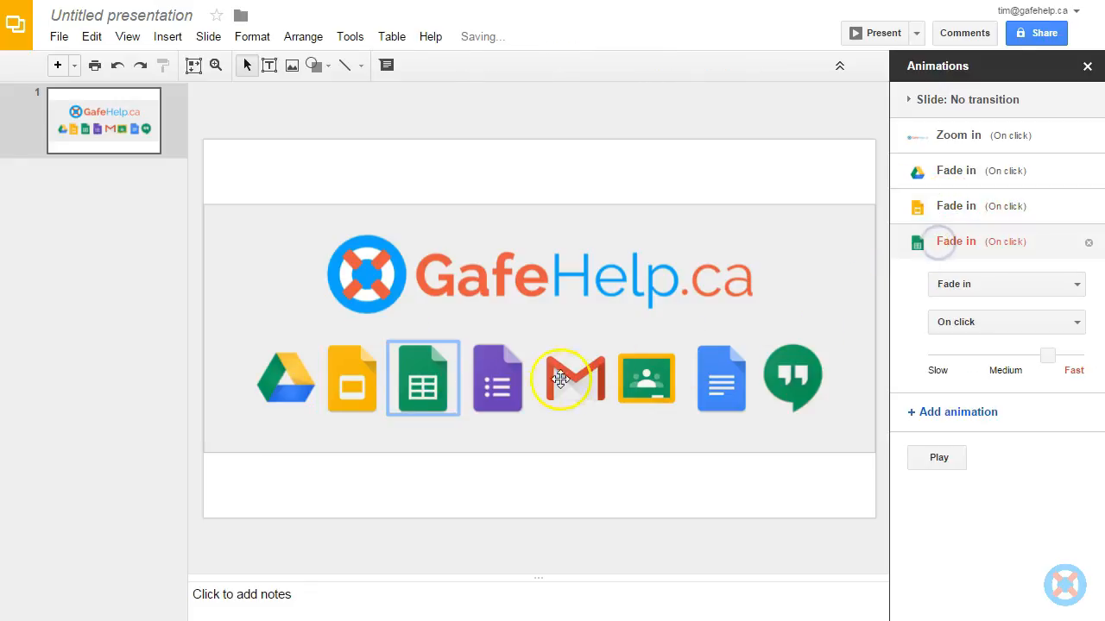
- Add Fade in animations starting on click to the Forms, Gmail, Classroom, Docs and Hangouts icons, in that order
{"action": "left_click", "coordinate": [500, 384]}
{"action": "left_click", "coordinate": [941, 281]}
{"action": "left_click", "coordinate": [594, 364]}
{"action": "left_click", "coordinate": [920, 314]}
{"action": "left_click", "coordinate": [656, 376]}
{"action": "left_click", "coordinate": [908, 351]}
{"action": "left_click", "coordinate": [721, 378]}
{"action": "left_click", "coordinate": [937, 384]}
{"action": "left_click", "coordinate": [788, 397]}
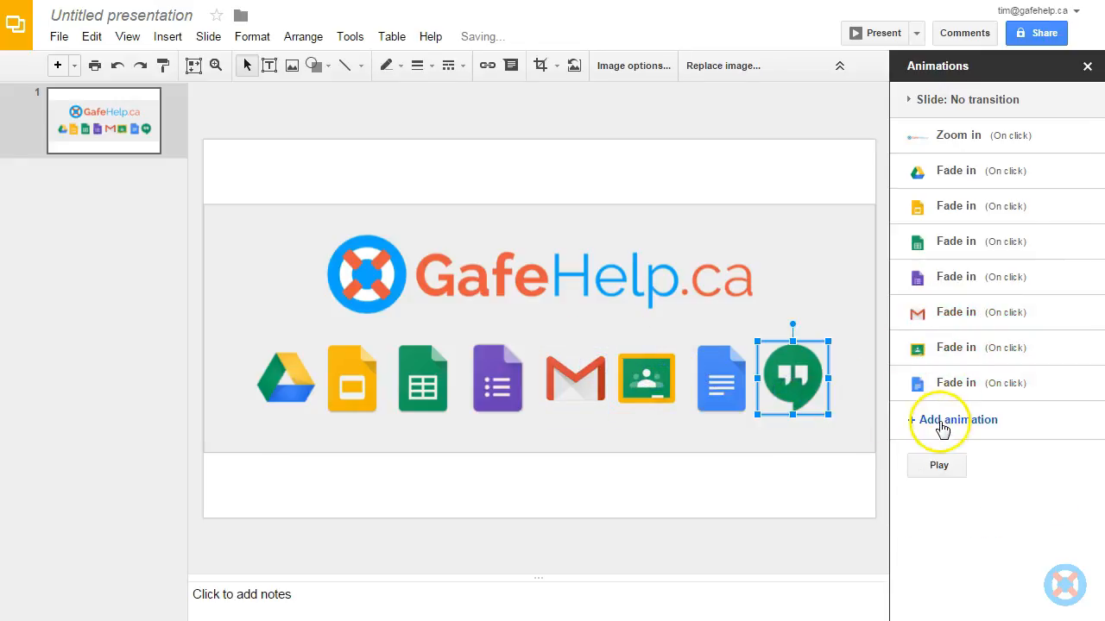
{"action": "left_click", "coordinate": [939, 421]}
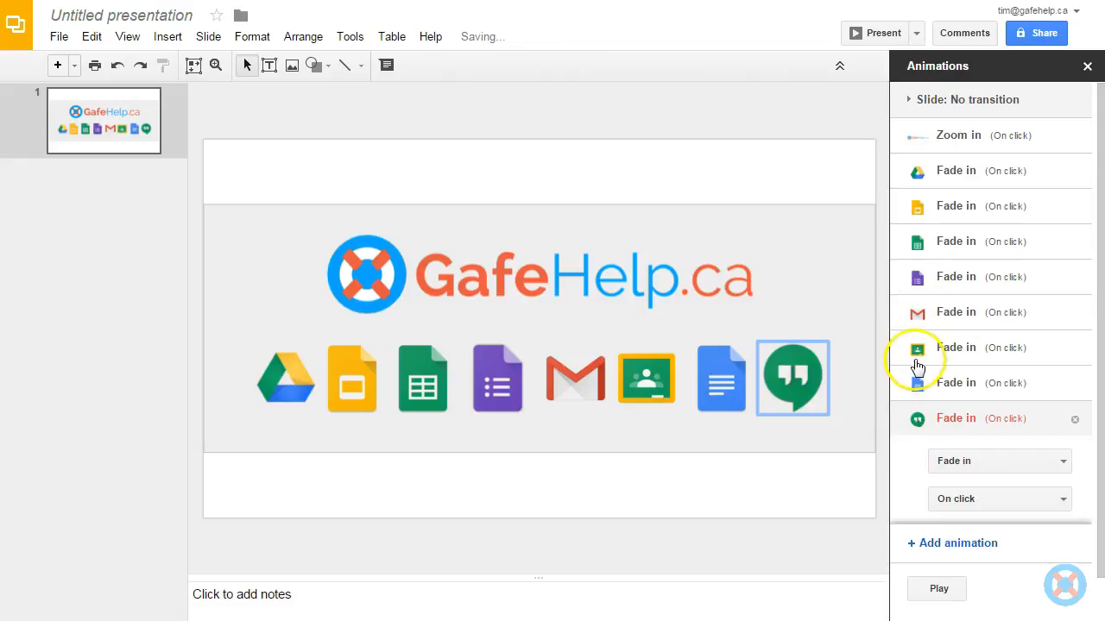
{"action": "left_click", "coordinate": [817, 549]}
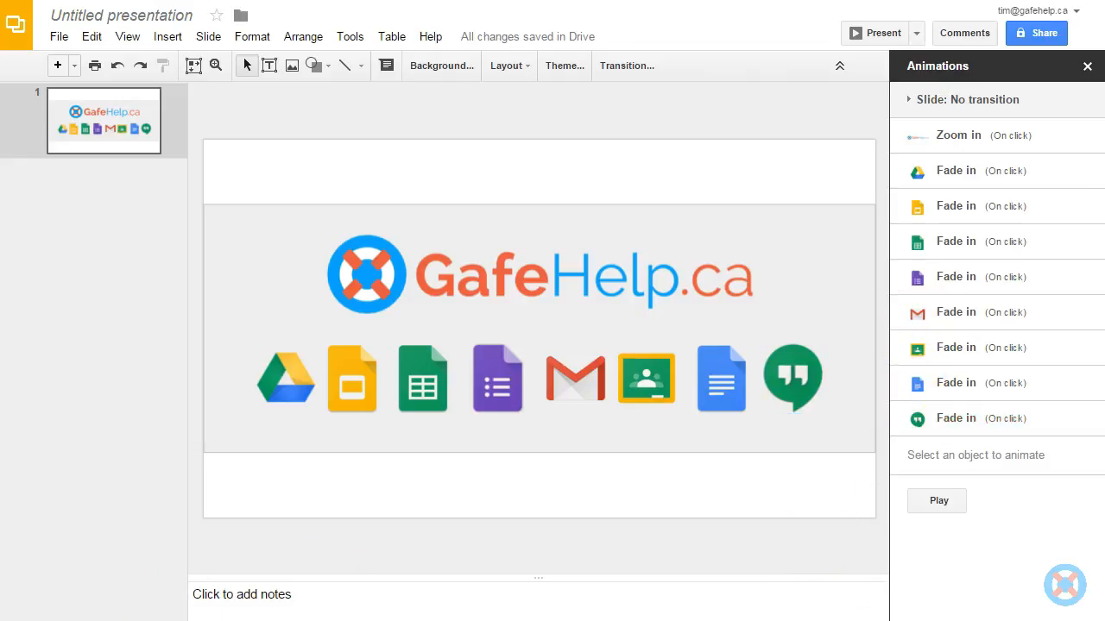
- Preview the slide's whole animation sequence, advancing through each object, and stop the playback
{"action": "left_click", "coordinate": [947, 501]}
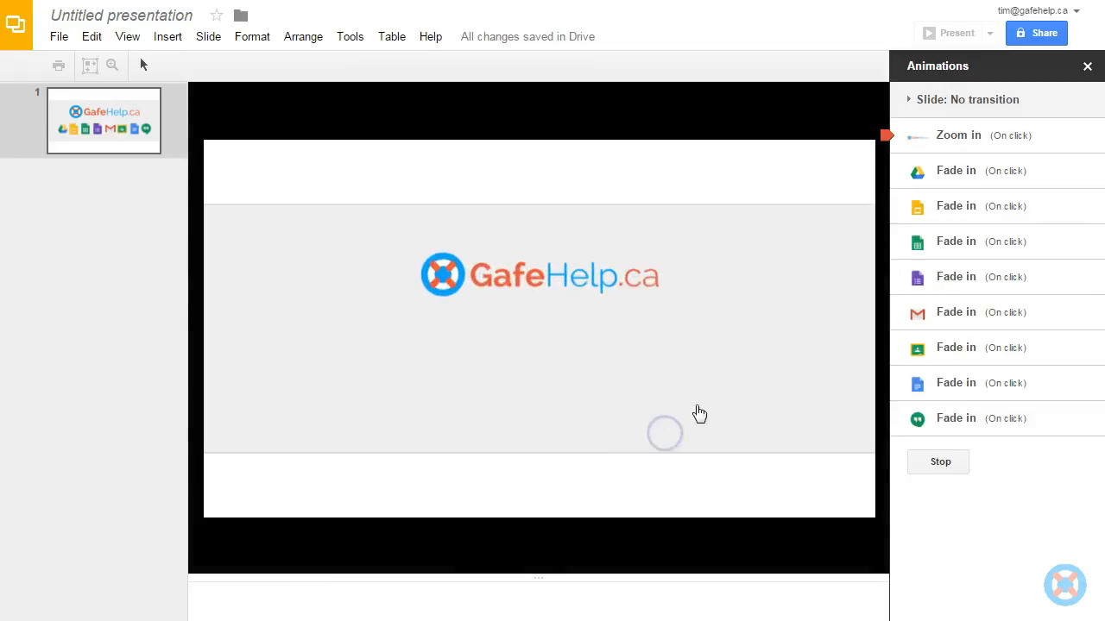
{"action": "left_click", "coordinate": [732, 412]}
{"action": "left_click", "coordinate": [733, 413]}
{"action": "left_click", "coordinate": [732, 413]}
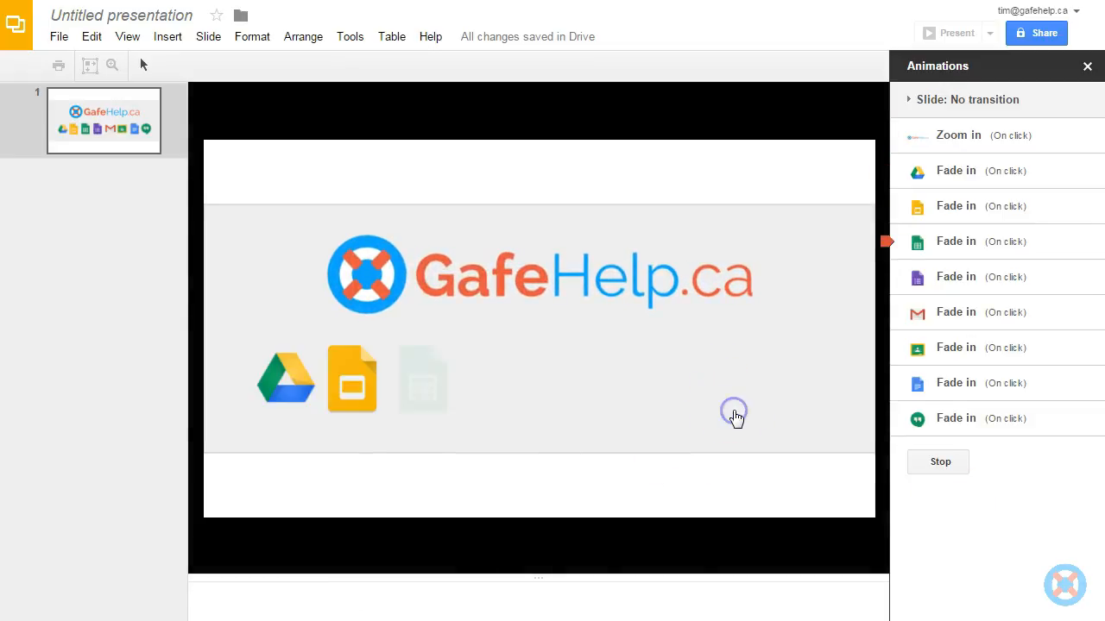
{"action": "left_click", "coordinate": [733, 413]}
{"action": "left_click", "coordinate": [733, 414]}
{"action": "left_click", "coordinate": [735, 414]}
{"action": "left_click", "coordinate": [738, 415]}
{"action": "left_click", "coordinate": [736, 416]}
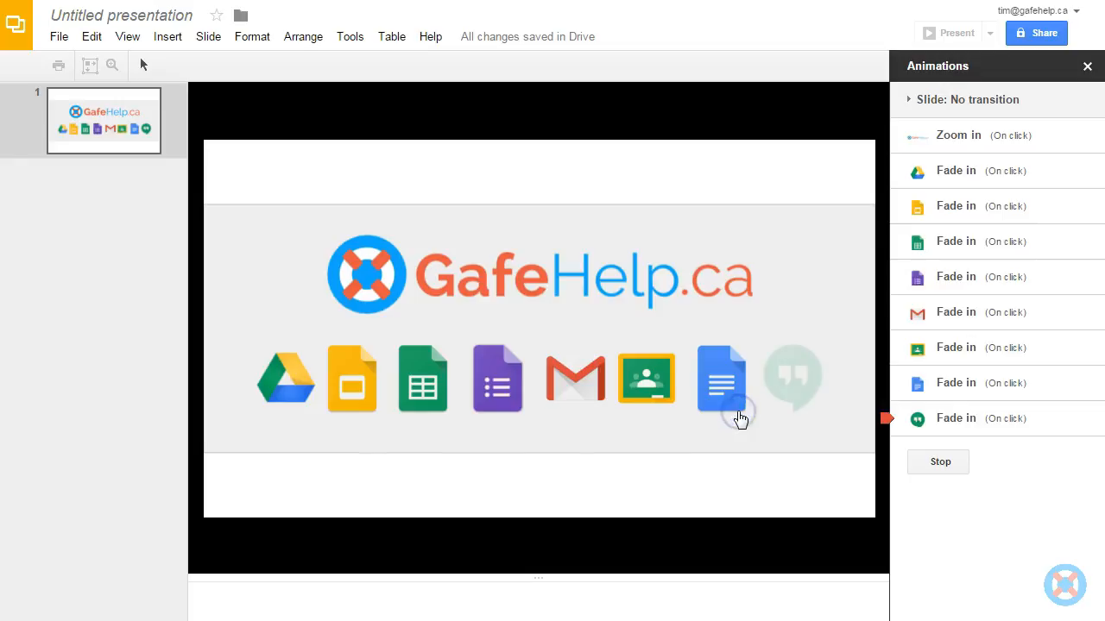
{"action": "left_click", "coordinate": [486, 483]}
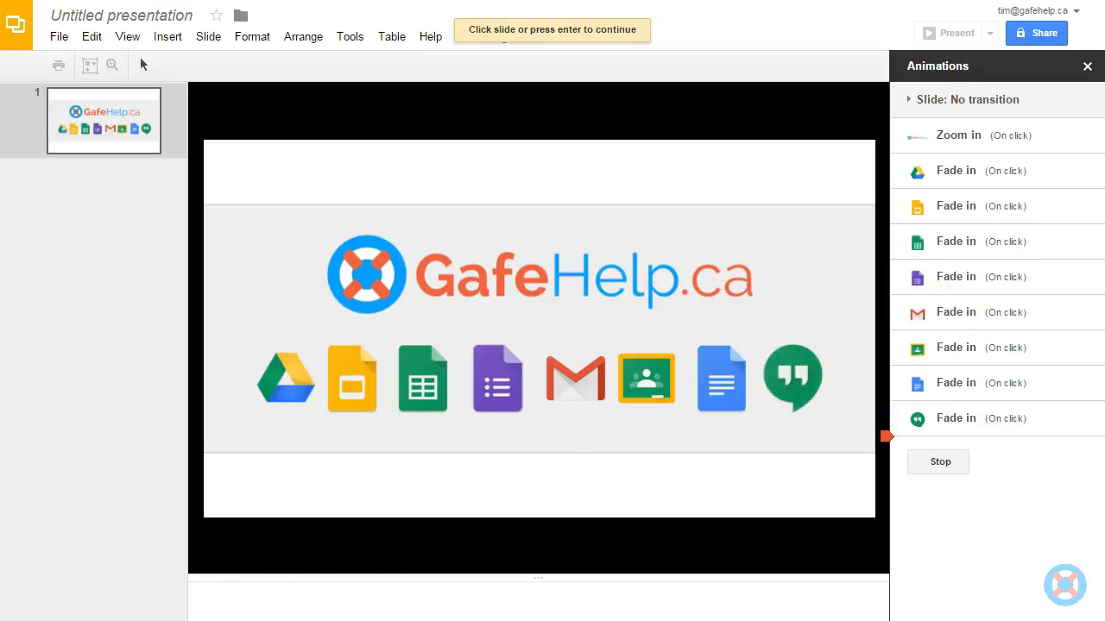
{"action": "left_click", "coordinate": [948, 471]}
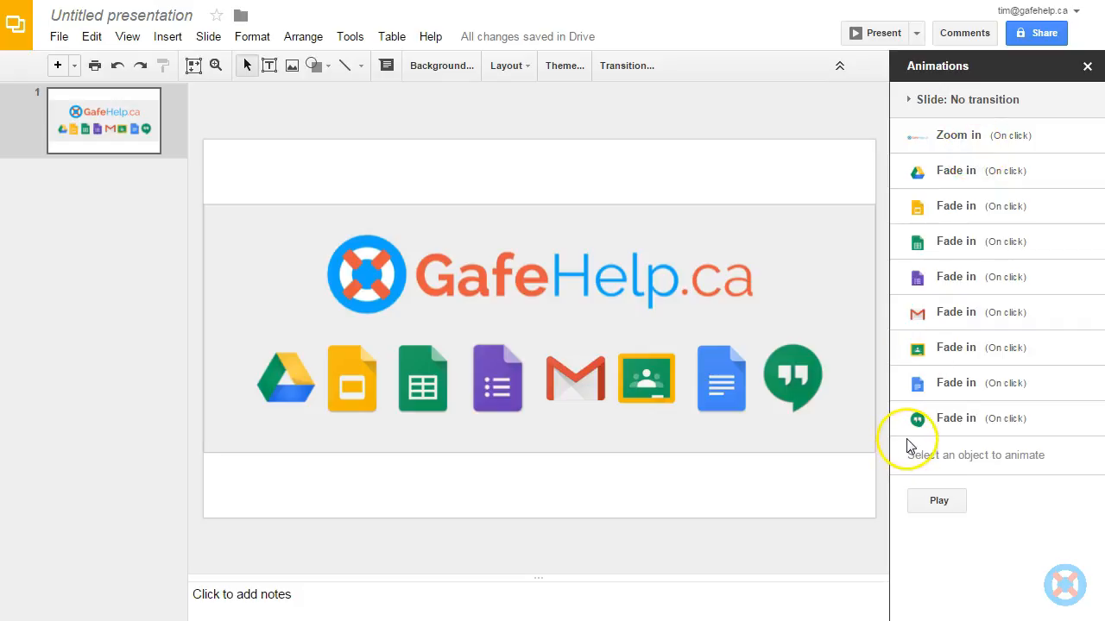
- Reorder the animations so the Hangouts icon follows Slides and the Sheets icon comes after Forms
{"action": "left_click_drag", "start_coordinate": [904, 419], "coordinate": [914, 311]}
{"action": "left_click_drag", "start_coordinate": [942, 240], "coordinate": [982, 321]}
{"action": "left_click_drag", "start_coordinate": [1003, 234], "coordinate": [1021, 281]}
{"action": "left_click", "coordinate": [1014, 162]}
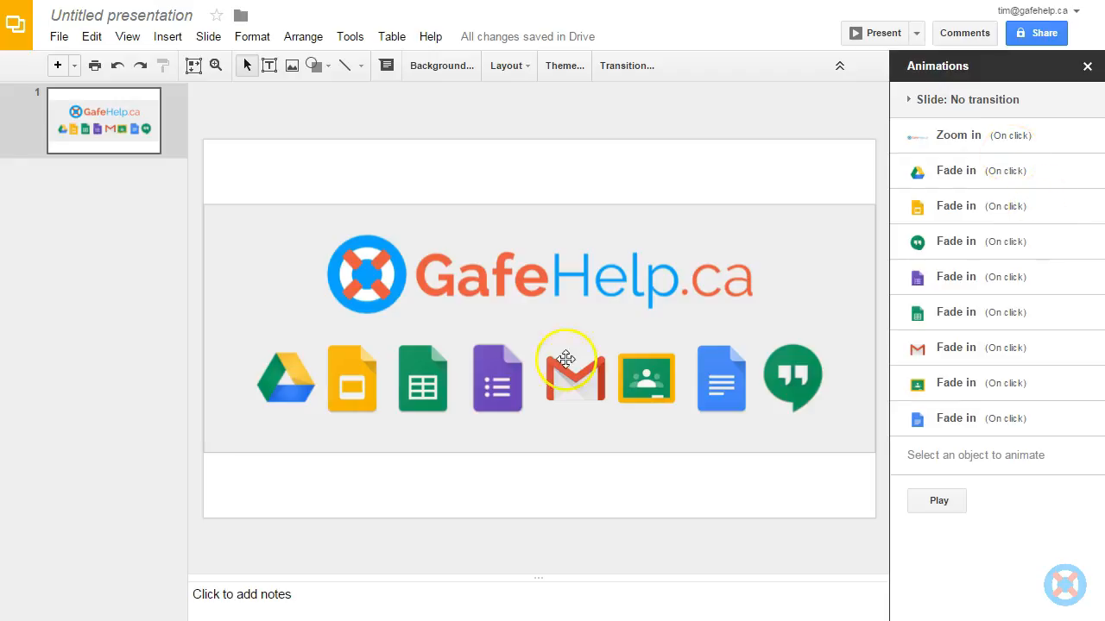
- Set the Fade in animations of the Slides and Forms icons to start With previous
{"action": "left_click", "coordinate": [944, 210]}
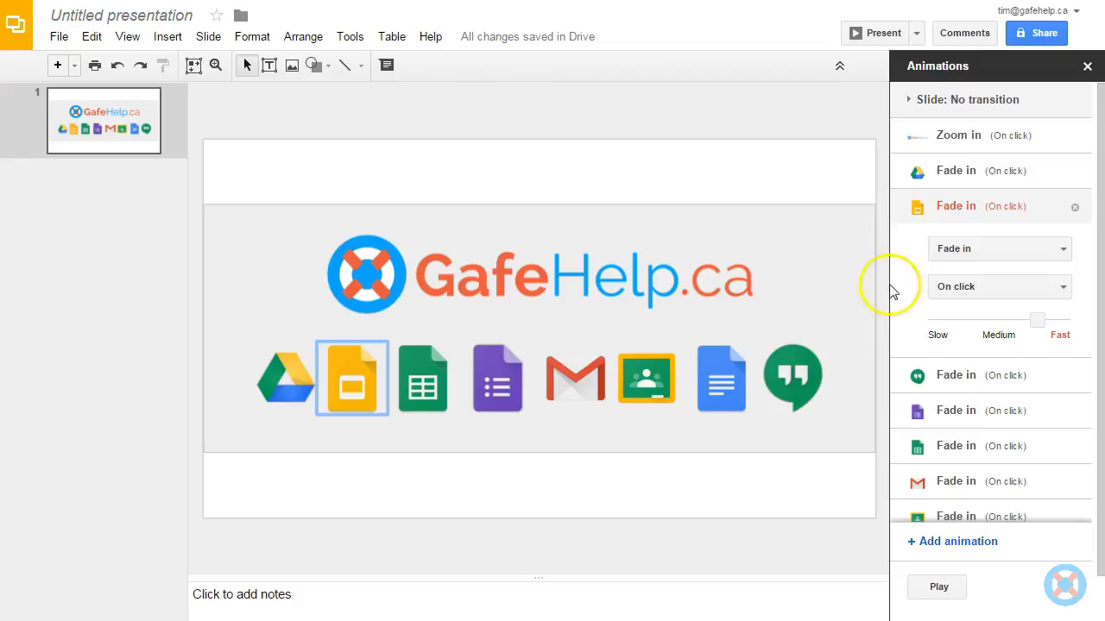
{"action": "left_click", "coordinate": [986, 288]}
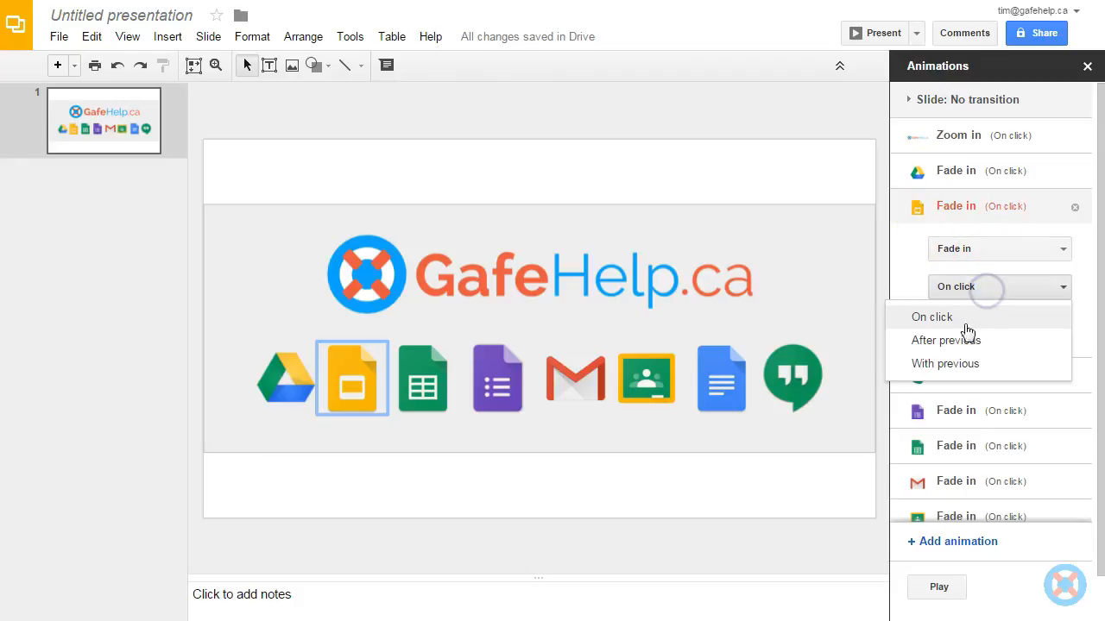
{"action": "left_click", "coordinate": [948, 366]}
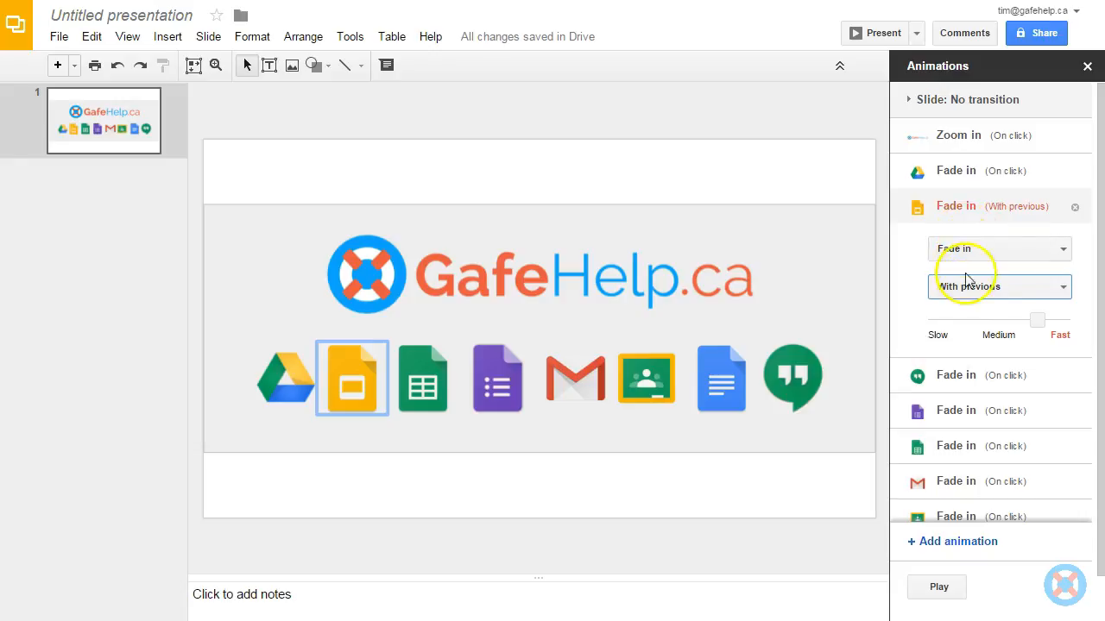
{"action": "left_click", "coordinate": [949, 420]}
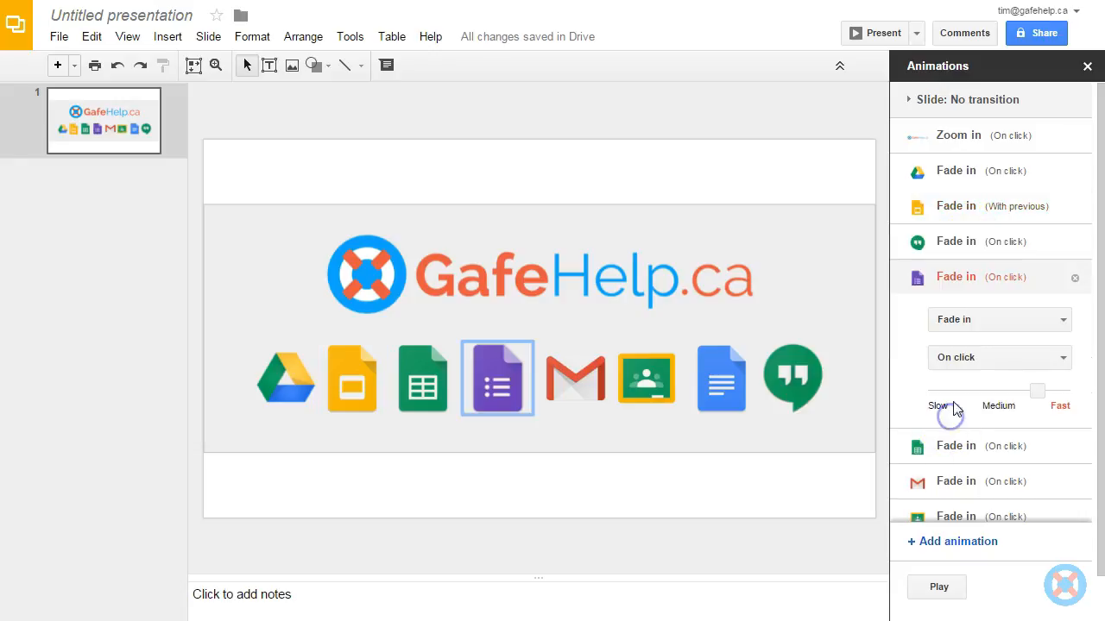
{"action": "left_click", "coordinate": [965, 321]}
{"action": "left_click", "coordinate": [965, 321]}
{"action": "left_click", "coordinate": [959, 357]}
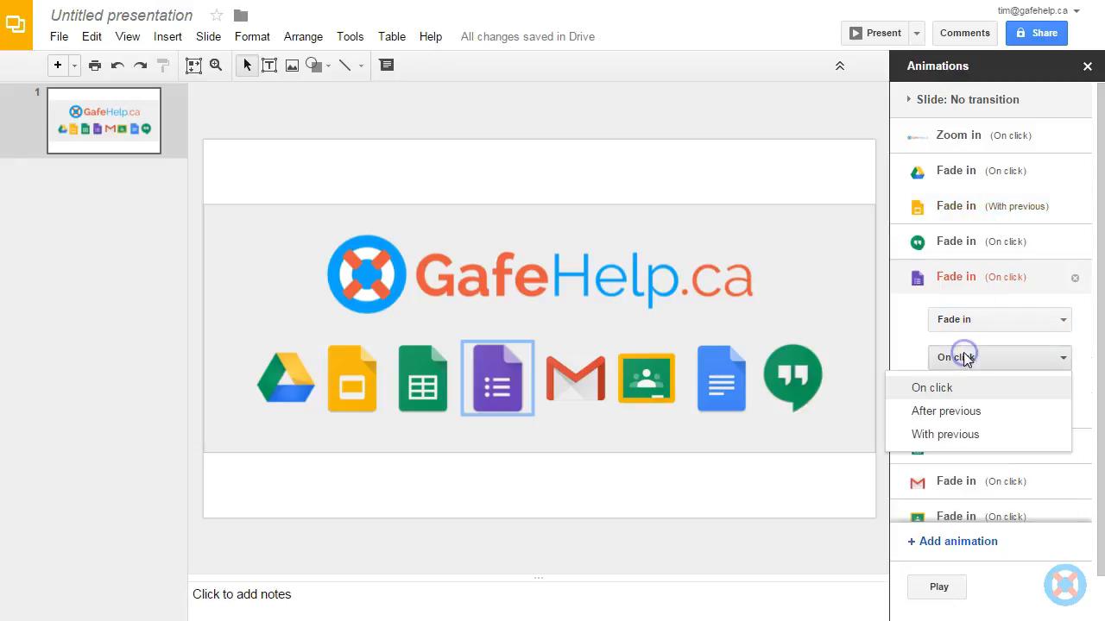
{"action": "left_click", "coordinate": [945, 434]}
- Preview the reordered animation sequence through all objects to check the With previous timing, and stop the playback
{"action": "left_click", "coordinate": [939, 587]}
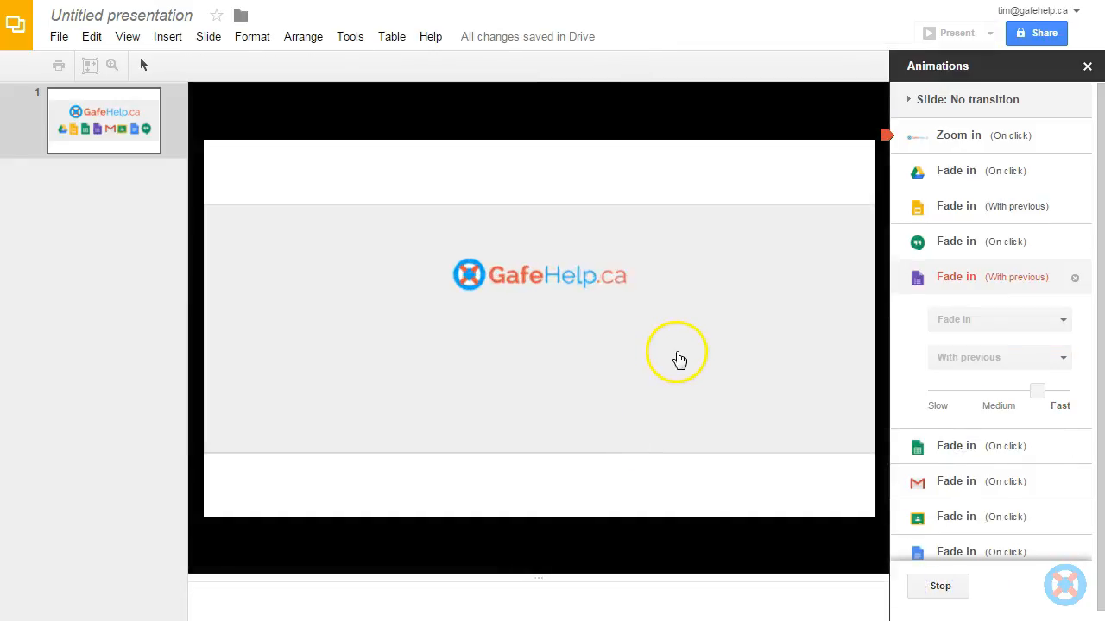
{"action": "left_click", "coordinate": [685, 339]}
{"action": "left_click", "coordinate": [692, 351]}
{"action": "left_click", "coordinate": [696, 356]}
{"action": "left_click", "coordinate": [572, 415]}
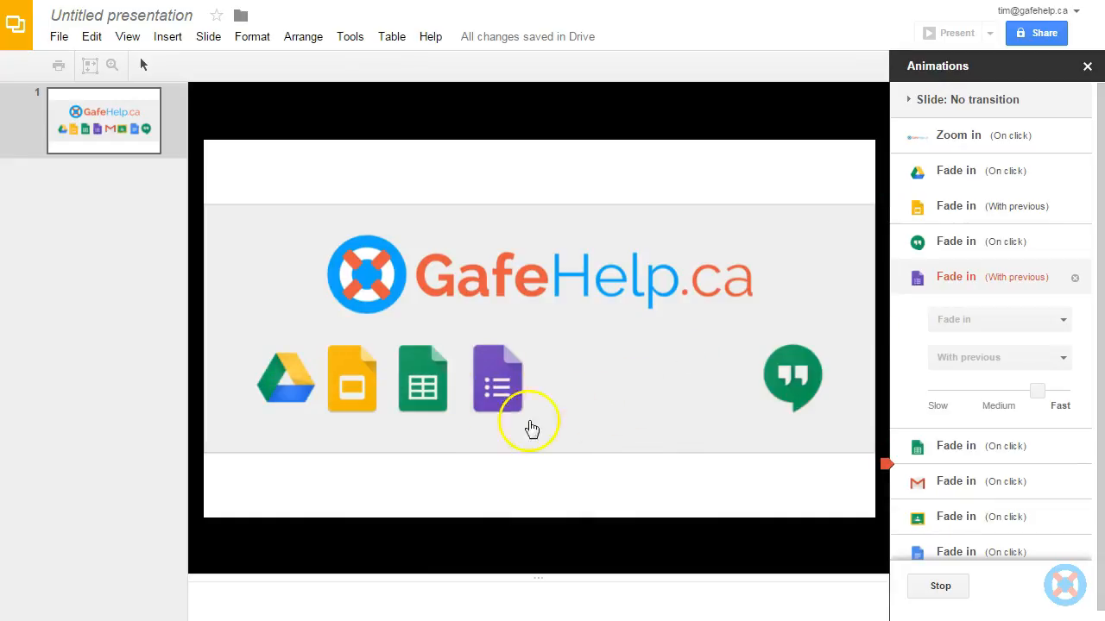
{"action": "left_click", "coordinate": [714, 366]}
{"action": "left_click", "coordinate": [726, 297]}
{"action": "left_click", "coordinate": [777, 252]}
{"action": "left_click", "coordinate": [785, 455]}
{"action": "left_click", "coordinate": [937, 589]}
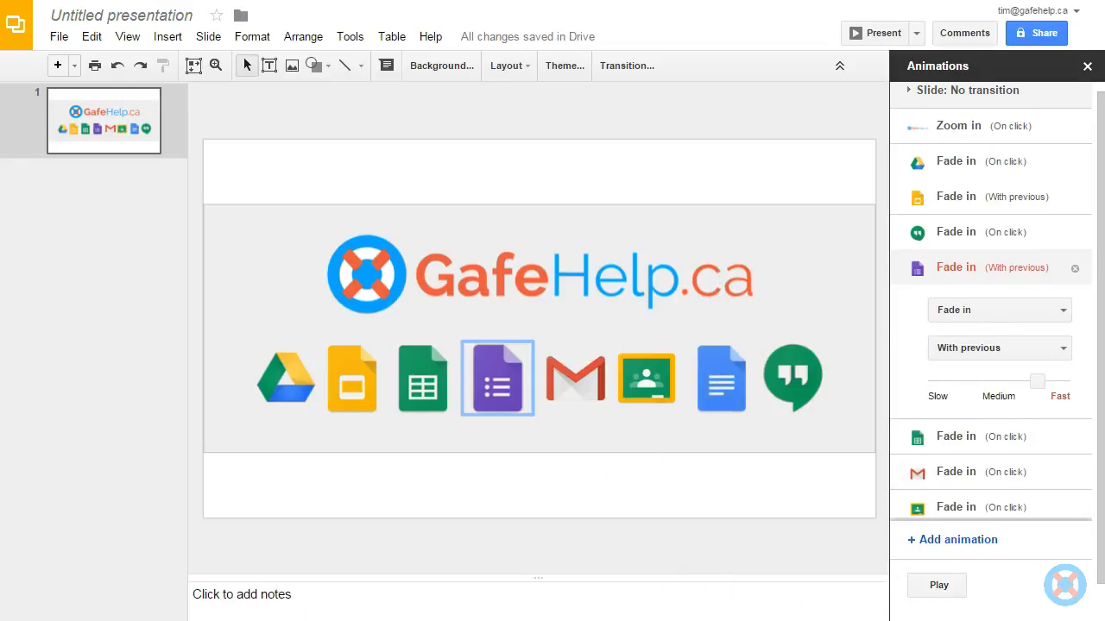
- Add a second animation to the GafeHelp.ca logo at the end of the sequence and set its effect to Zoom out
{"action": "left_click", "coordinate": [536, 494]}
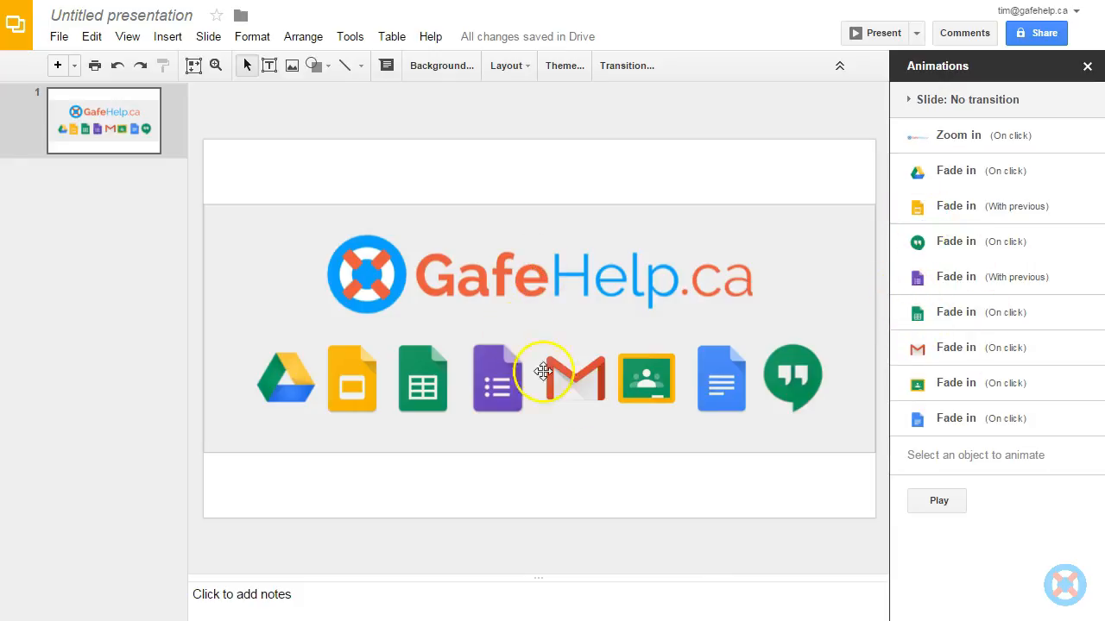
{"action": "left_click", "coordinate": [576, 275]}
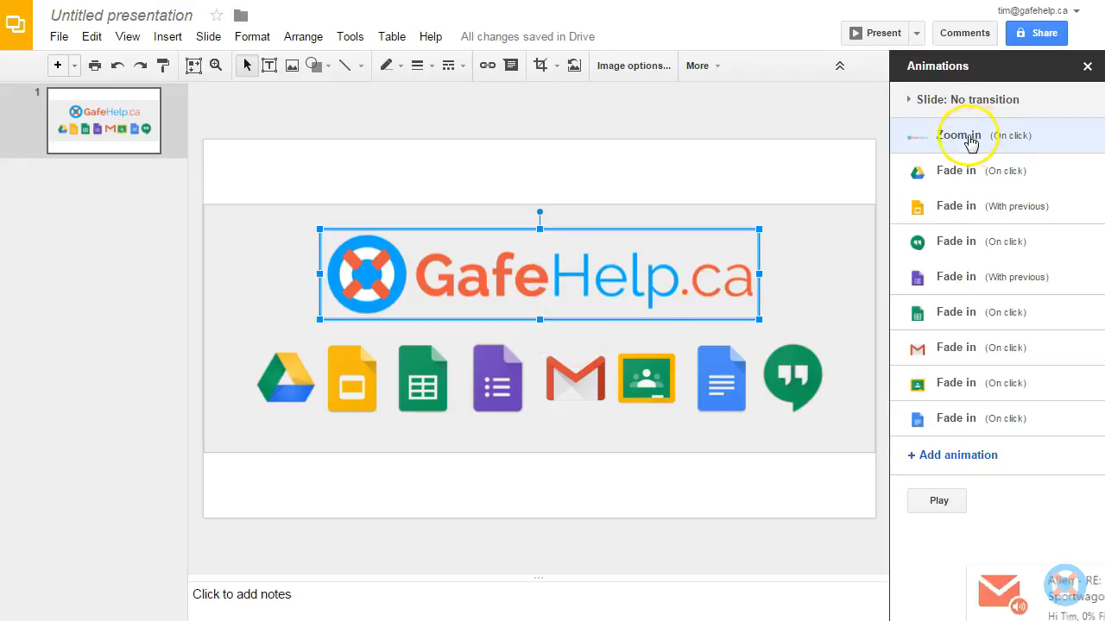
{"action": "left_click", "coordinate": [956, 456]}
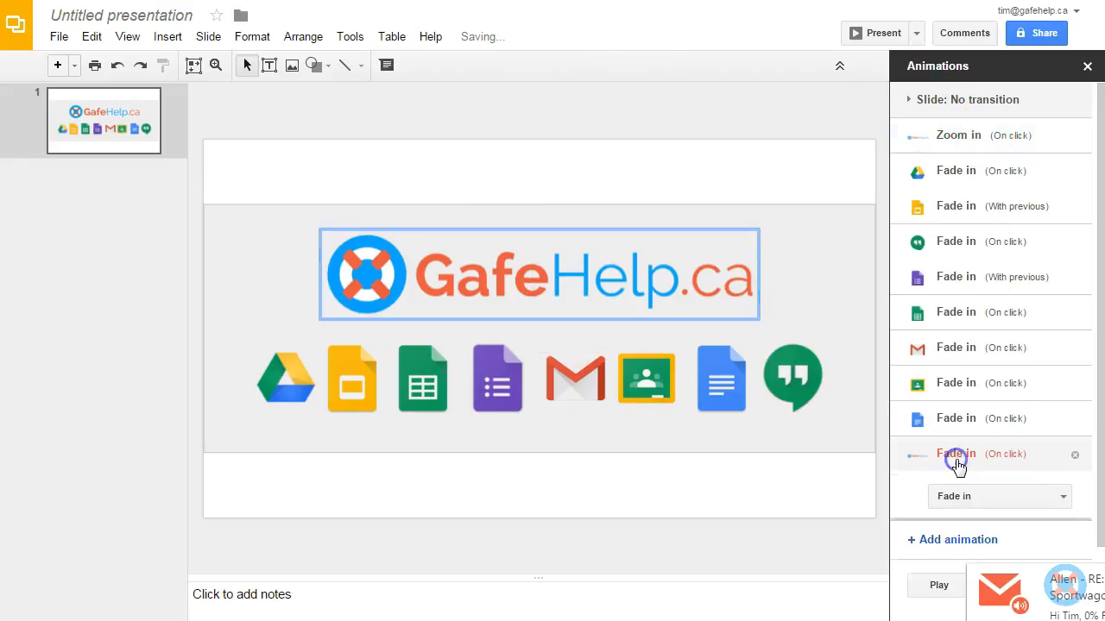
{"action": "left_click", "coordinate": [954, 497]}
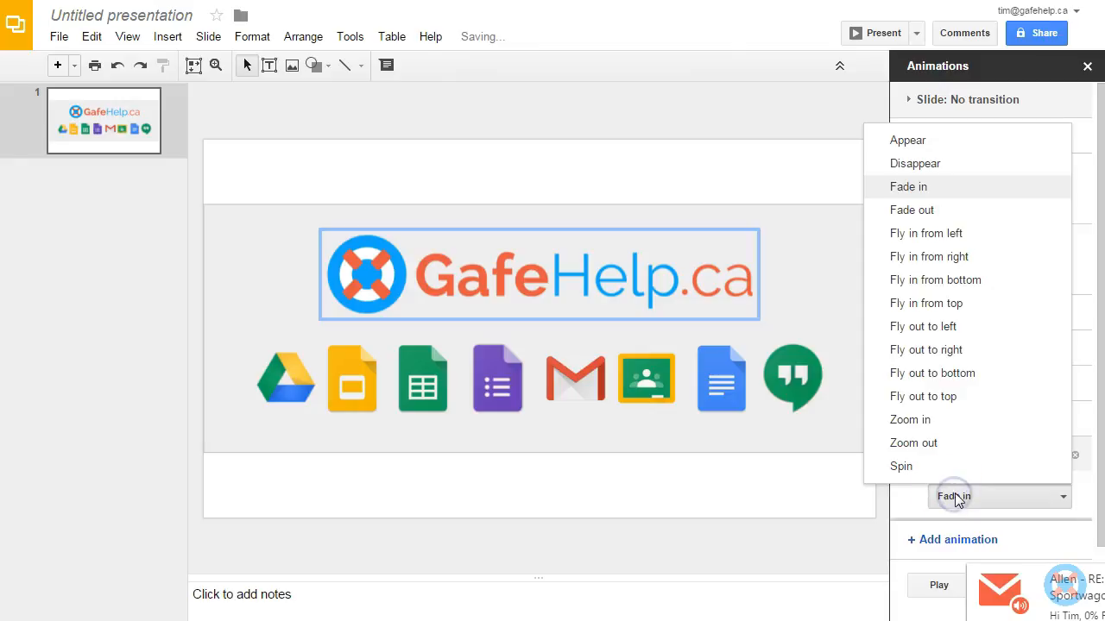
{"action": "left_click", "coordinate": [931, 443]}
- Preview the first slide's full animation sequence through the logo's Zoom out, and close the playback with nothing selected
{"action": "left_click", "coordinate": [937, 585]}
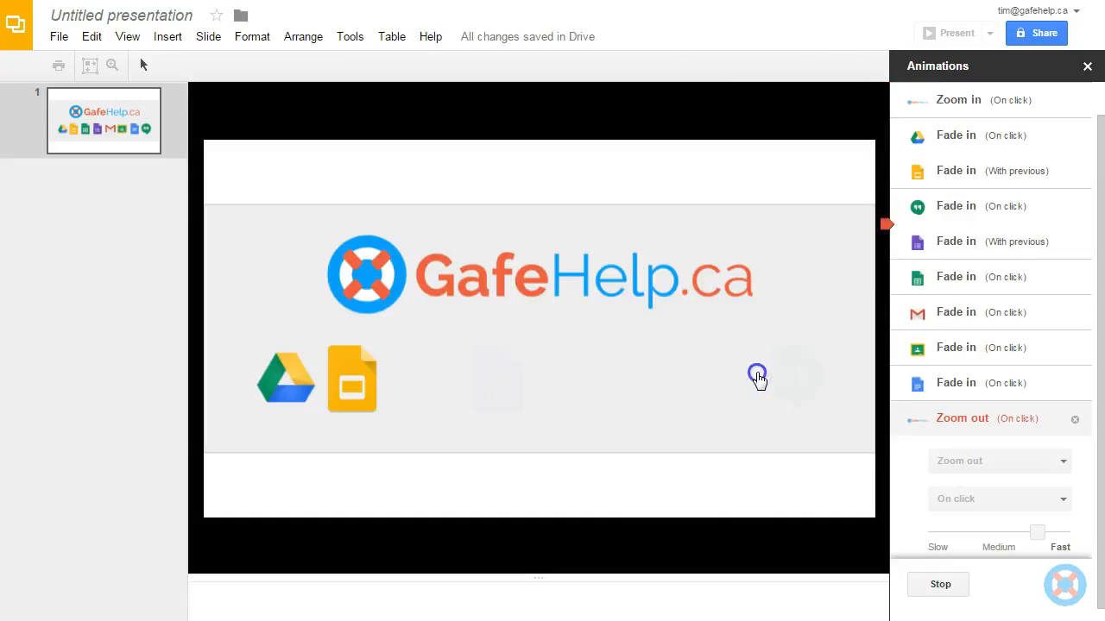
{"action": "left_click", "coordinate": [758, 377]}
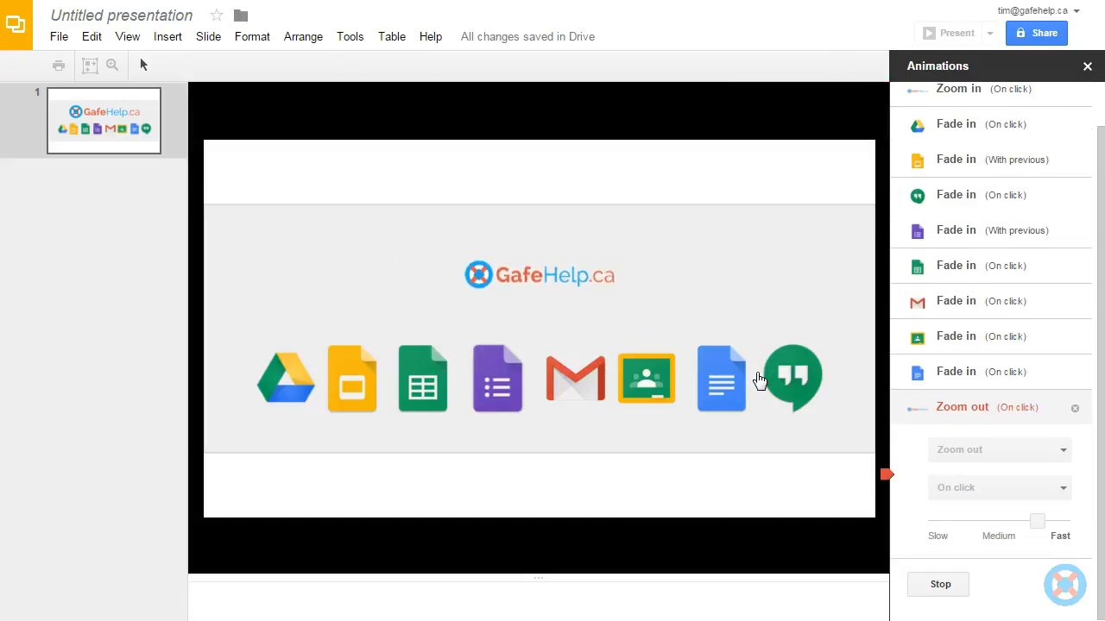
{"action": "left_click", "coordinate": [434, 531]}
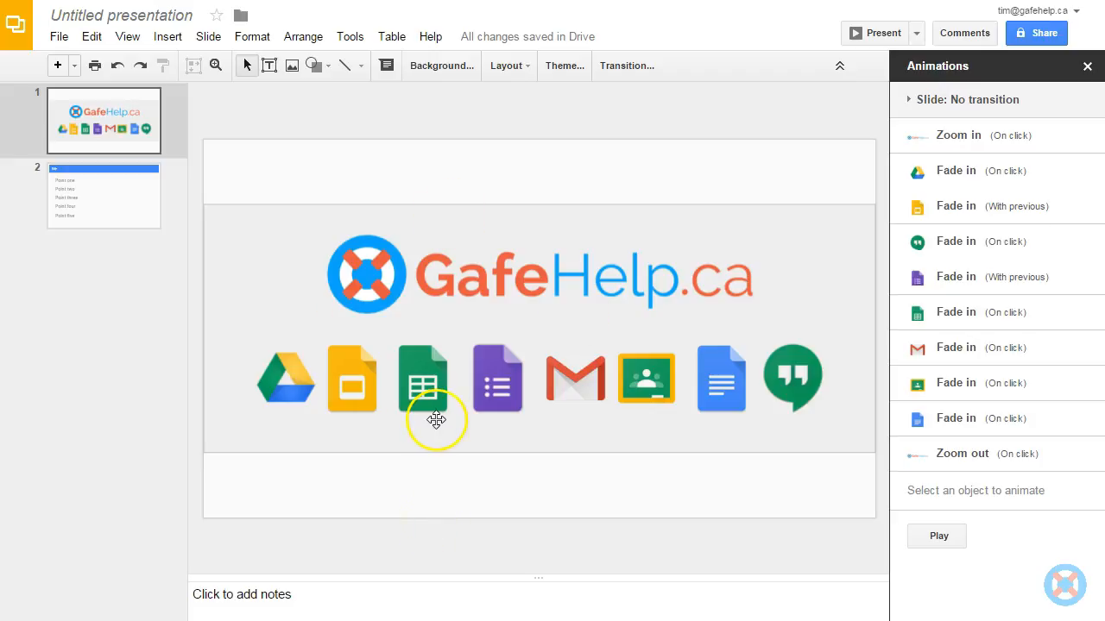
- Add a Fade in animation starting On click to the text box with the five points on slide 2
{"action": "left_click", "coordinate": [130, 199]}
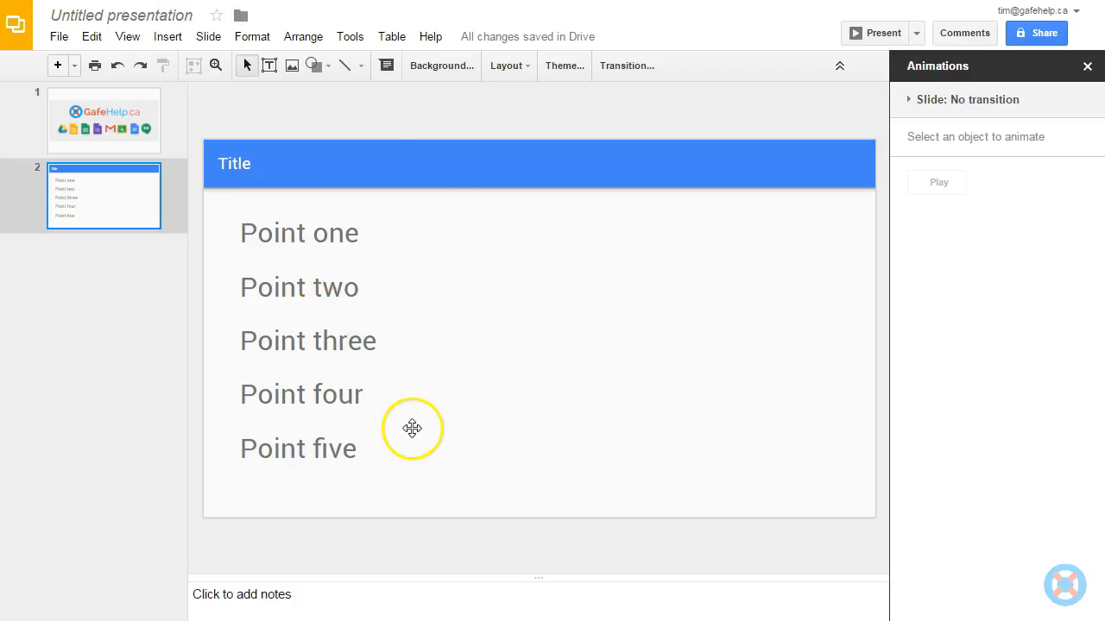
{"action": "left_click", "coordinate": [336, 293]}
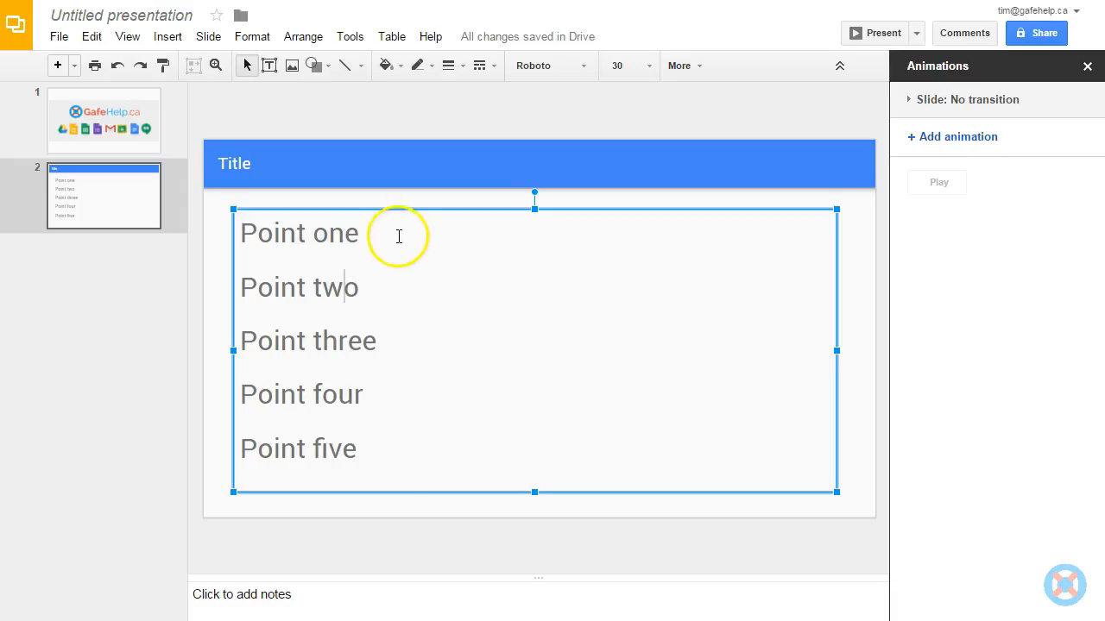
{"action": "left_click", "coordinate": [938, 138]}
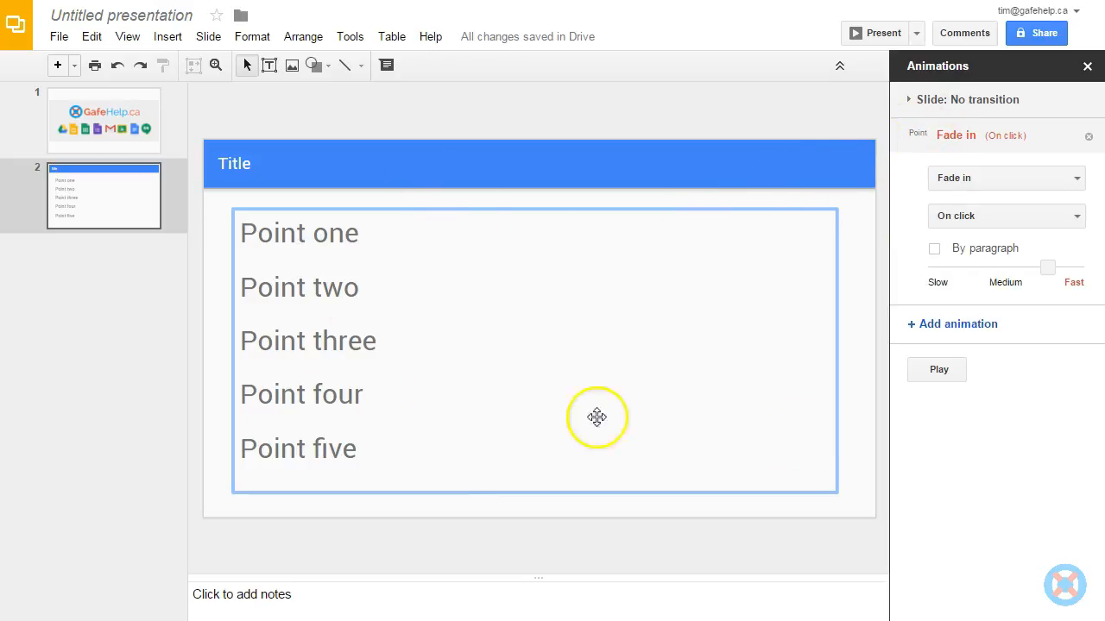
- Preview the text box's Fade in animation on slide 2 and stop the playback
{"action": "left_click", "coordinate": [940, 369]}
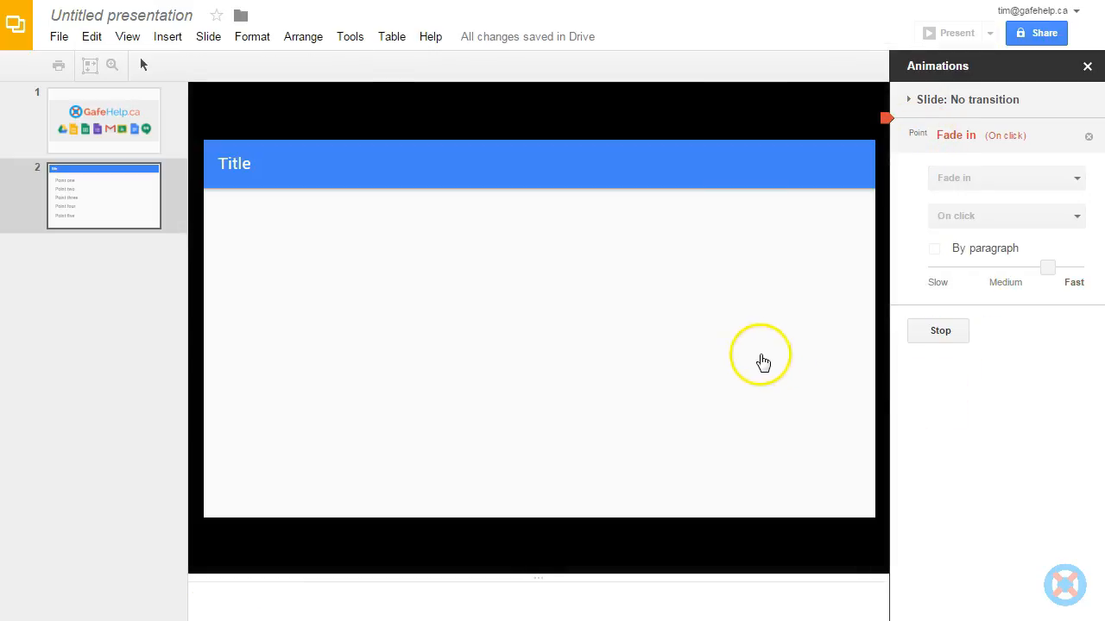
{"action": "left_click", "coordinate": [740, 336]}
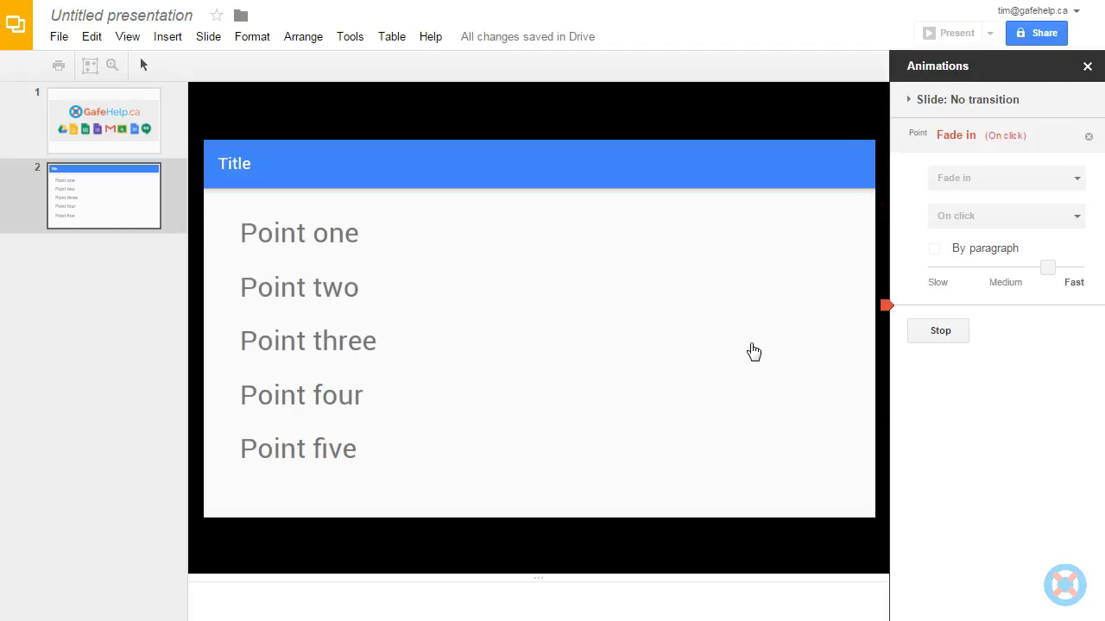
{"action": "left_click", "coordinate": [956, 336]}
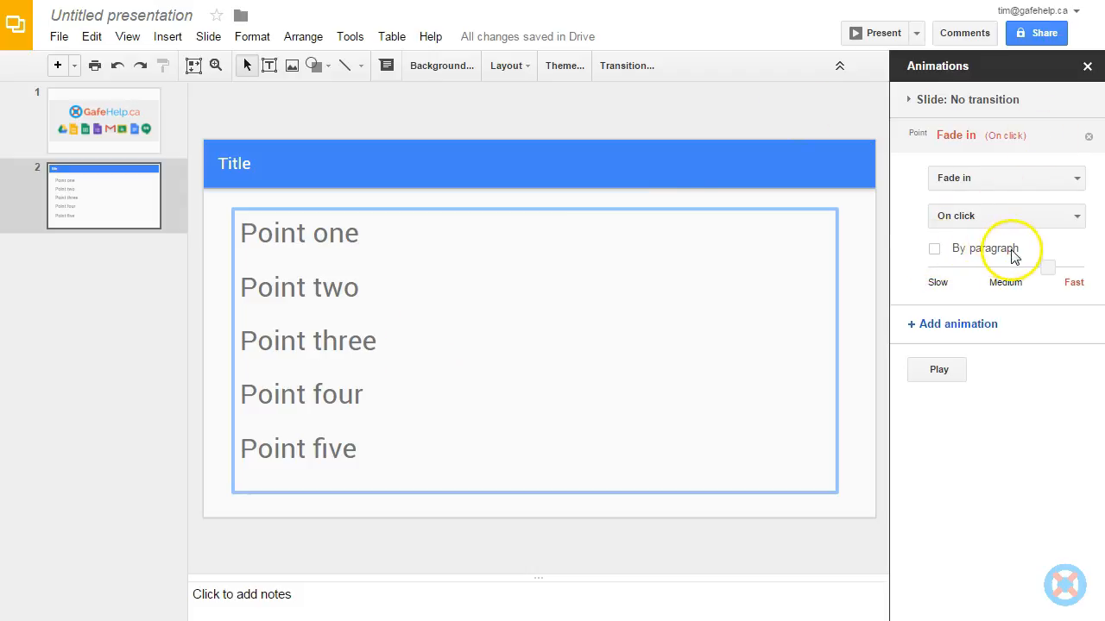
- Set the text box's Fade in animation to run By paragraph and preview the points fading in one at a time
{"action": "left_click", "coordinate": [548, 318]}
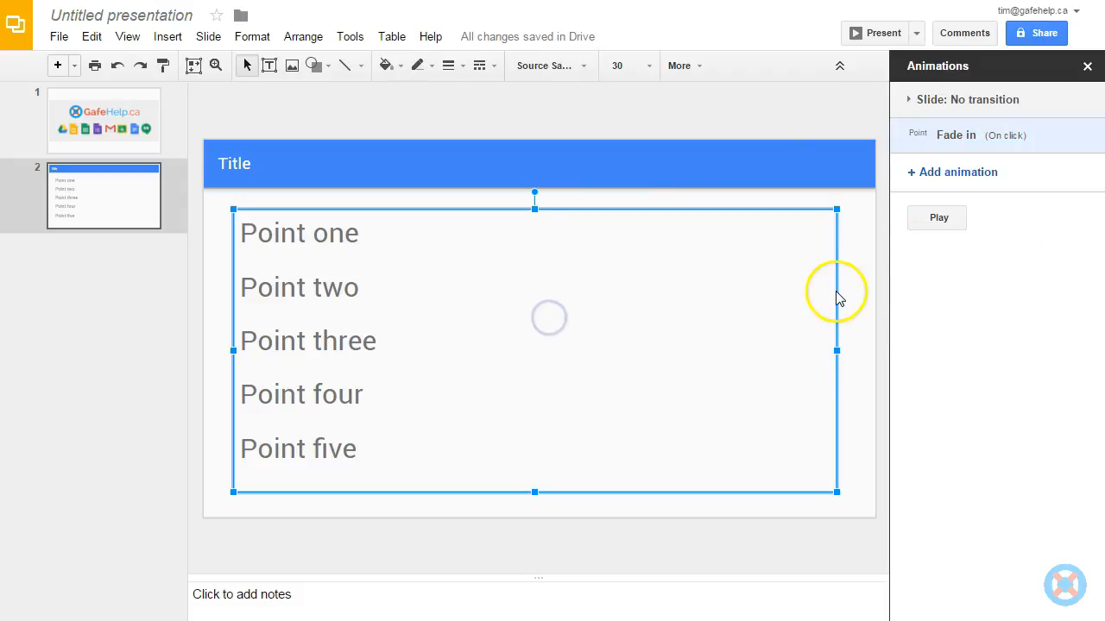
{"action": "left_click", "coordinate": [936, 140]}
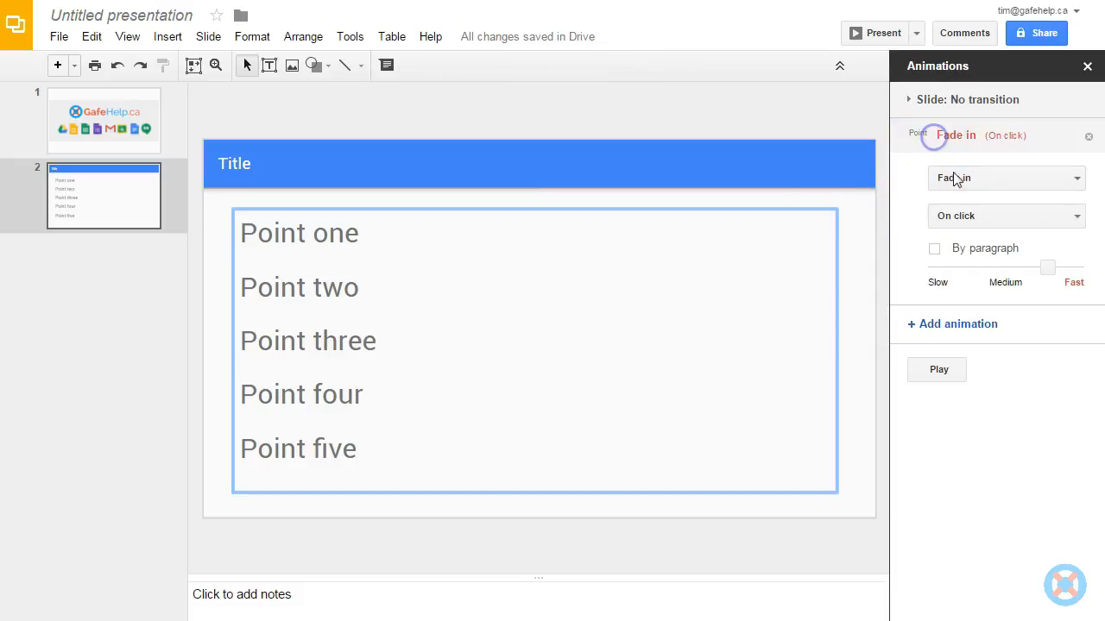
{"action": "left_click", "coordinate": [936, 370]}
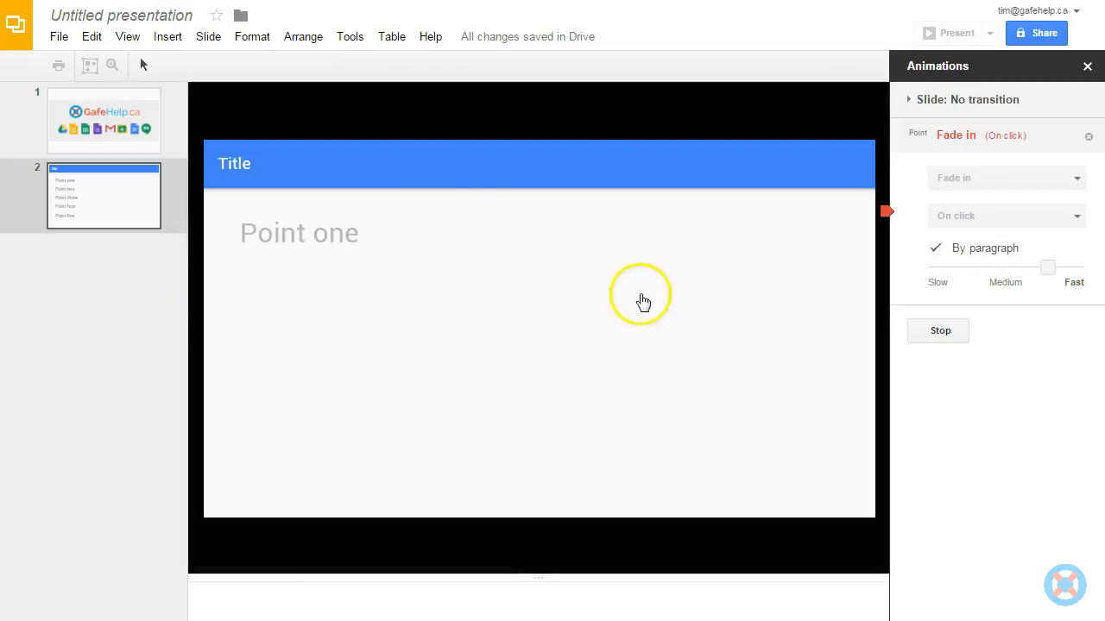